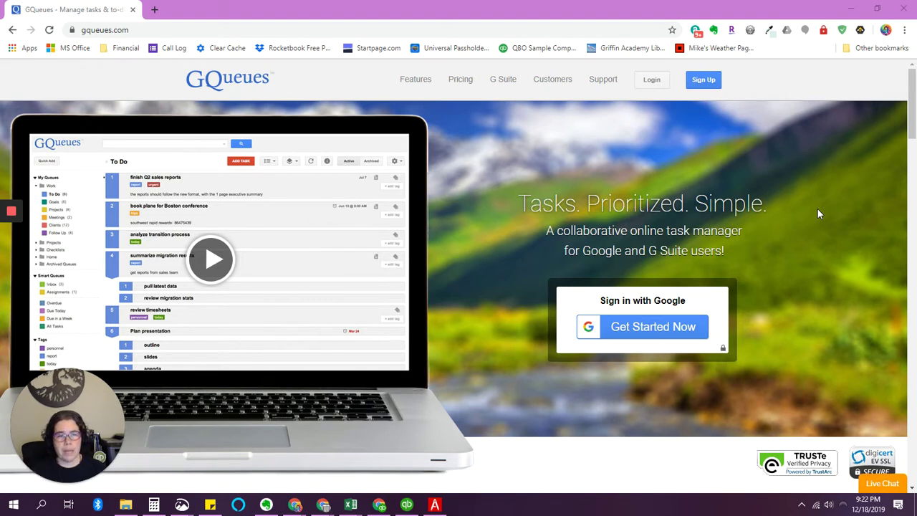
# Scroll the gqueues.com page down to the features grid
pyautogui.moveTo(913, 111); pyautogui.dragTo(914, 215)
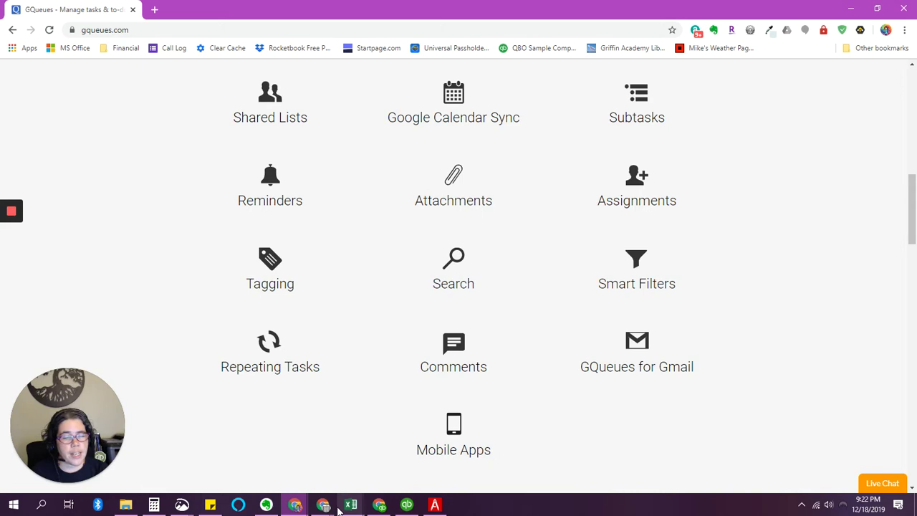
pyautogui.click(850, 8)
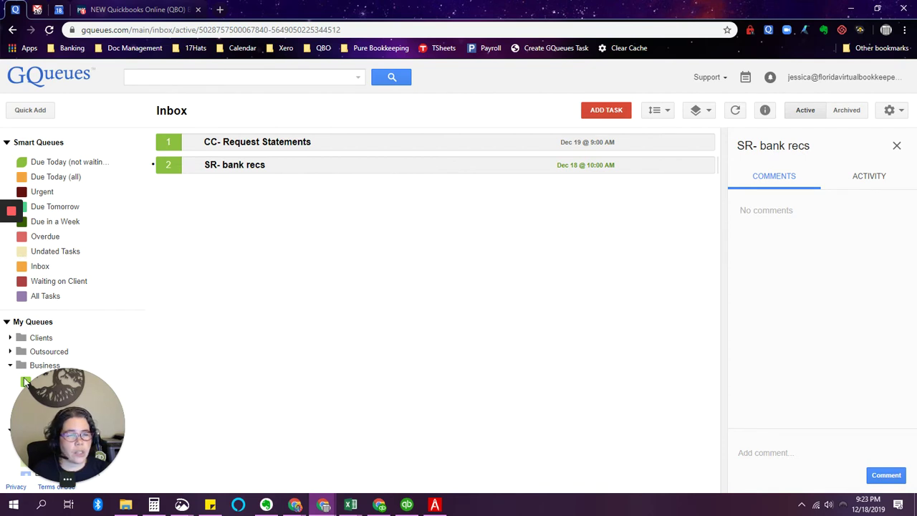
pyautogui.moveTo(86, 422); pyautogui.dragTo(849, 351)
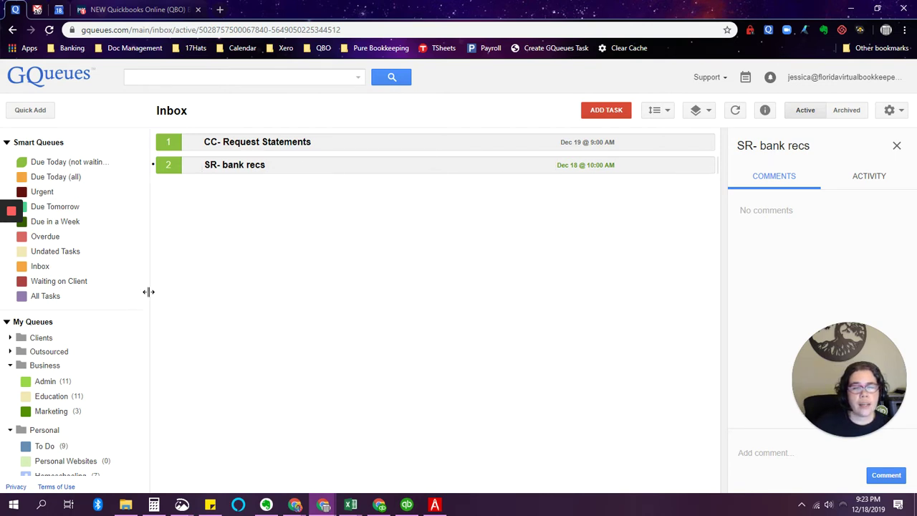
pyautogui.scroll(-3, 142, 308)
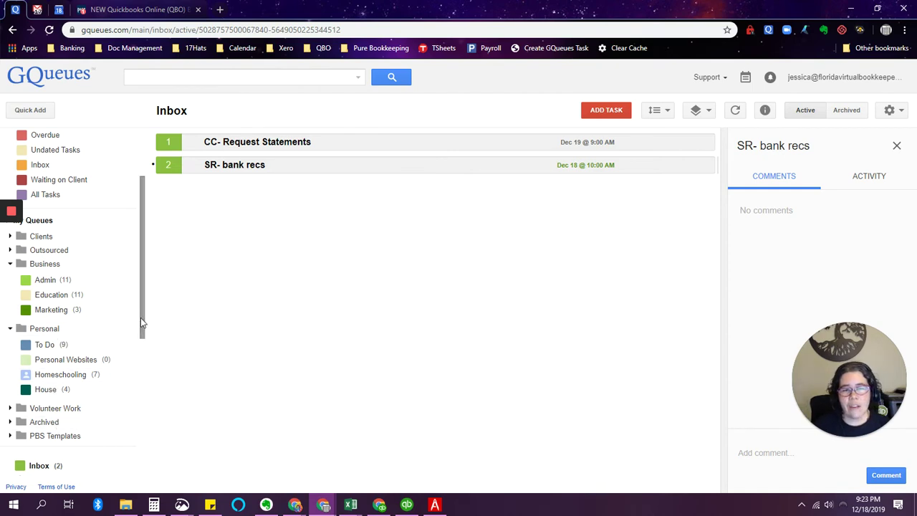
pyautogui.moveTo(141, 323); pyautogui.dragTo(143, 454)
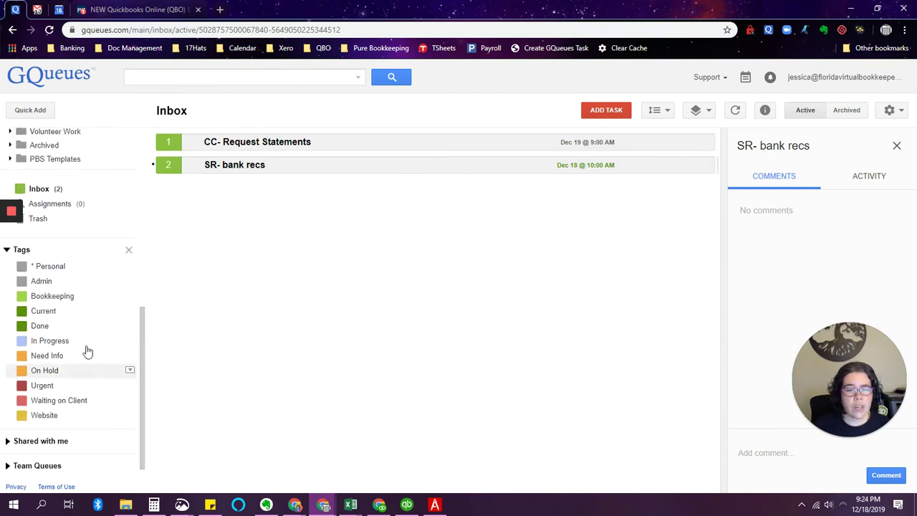
pyautogui.moveTo(138, 405); pyautogui.dragTo(155, 207)
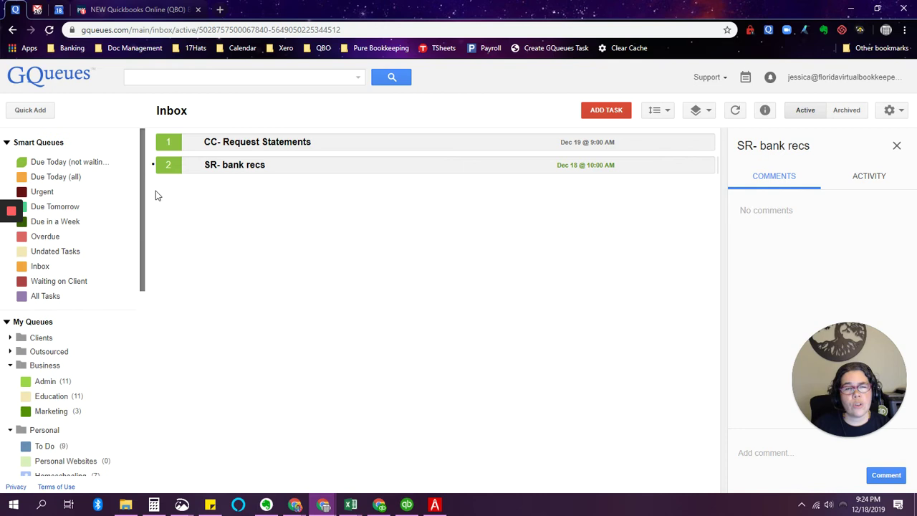
# Add a new Inbox task titled 'To do'
pyautogui.click(605, 110)
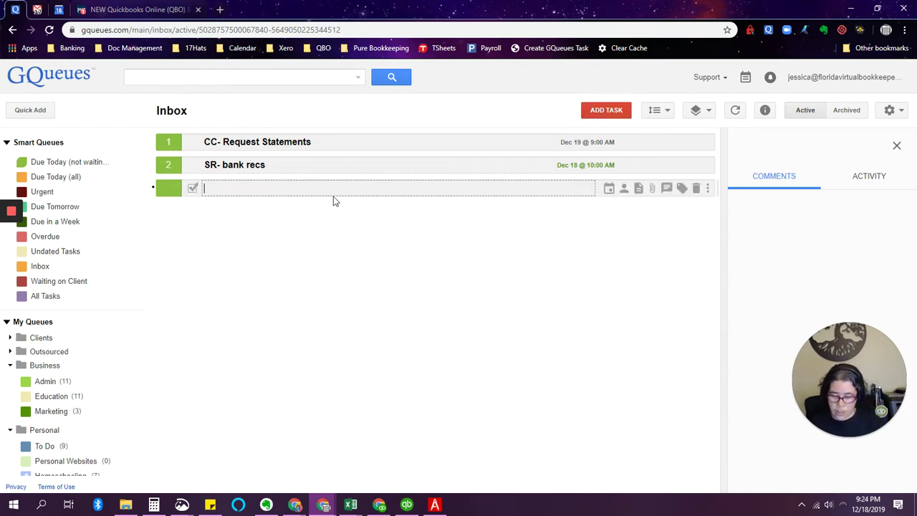
pyautogui.write('To do')
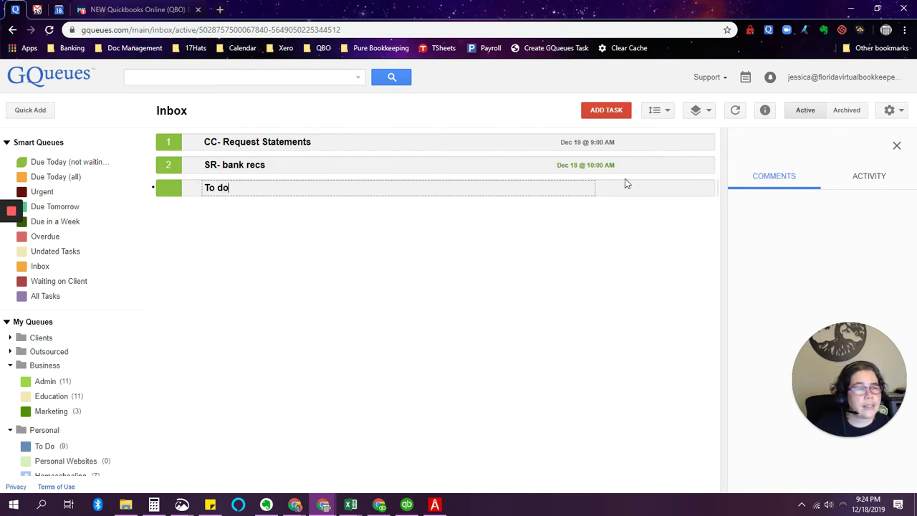
pyautogui.click(609, 188)
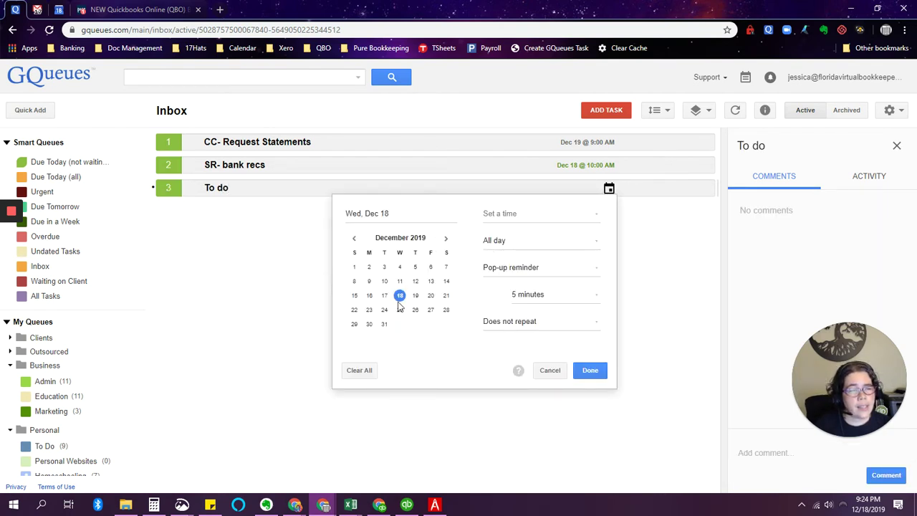
# Try a December 21, 10:00 AM date with a 5-minute pop-up reminder, then discard it
pyautogui.click(444, 297)
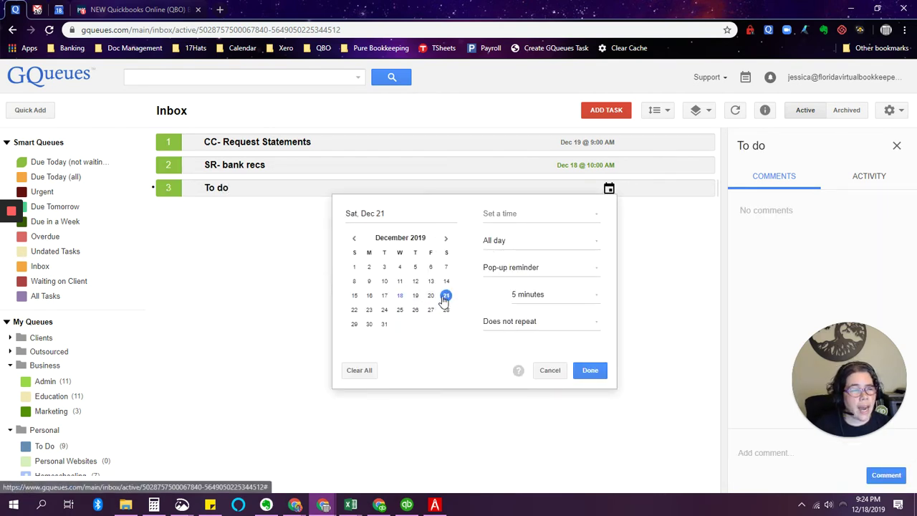
pyautogui.click(500, 215)
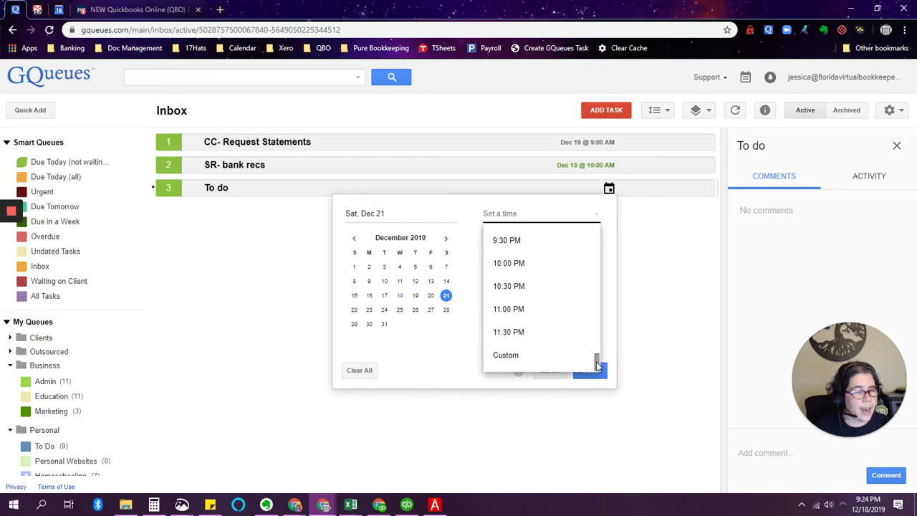
pyautogui.moveTo(599, 363); pyautogui.dragTo(597, 283)
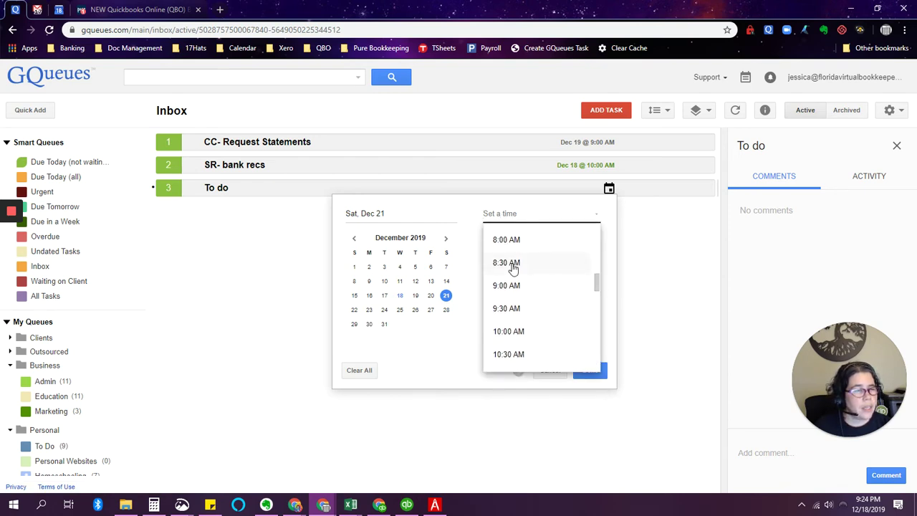
pyautogui.click(525, 333)
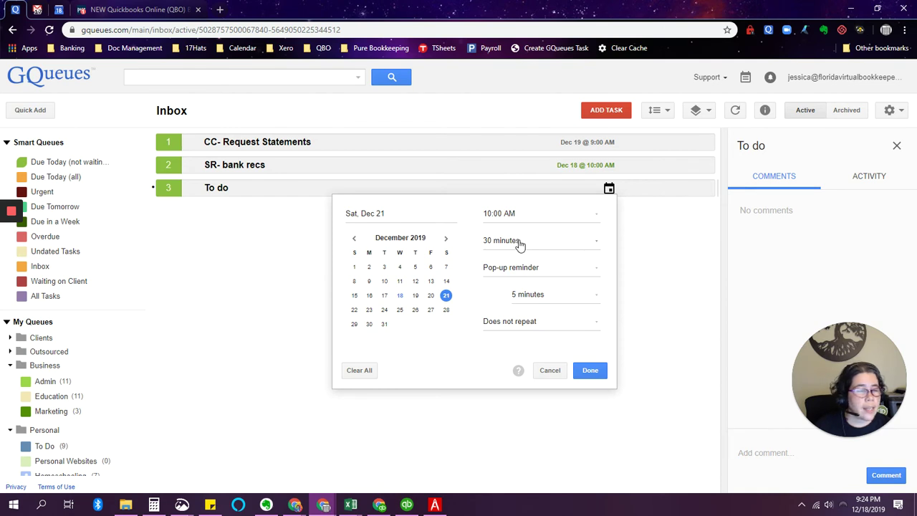
pyautogui.click(530, 275)
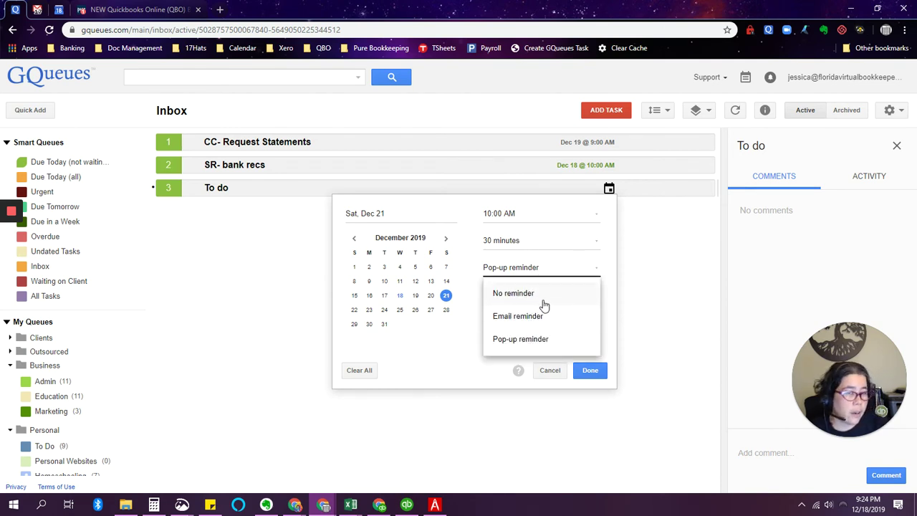
pyautogui.click(532, 342)
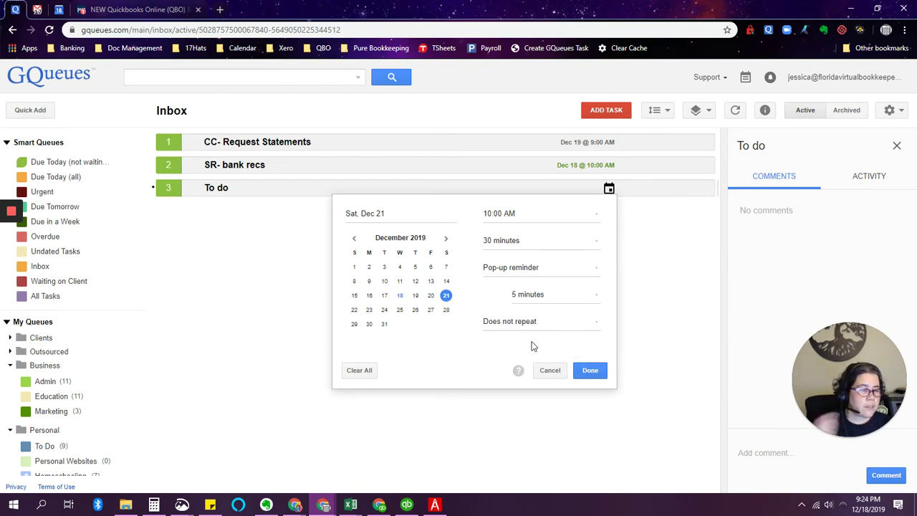
pyautogui.click(537, 295)
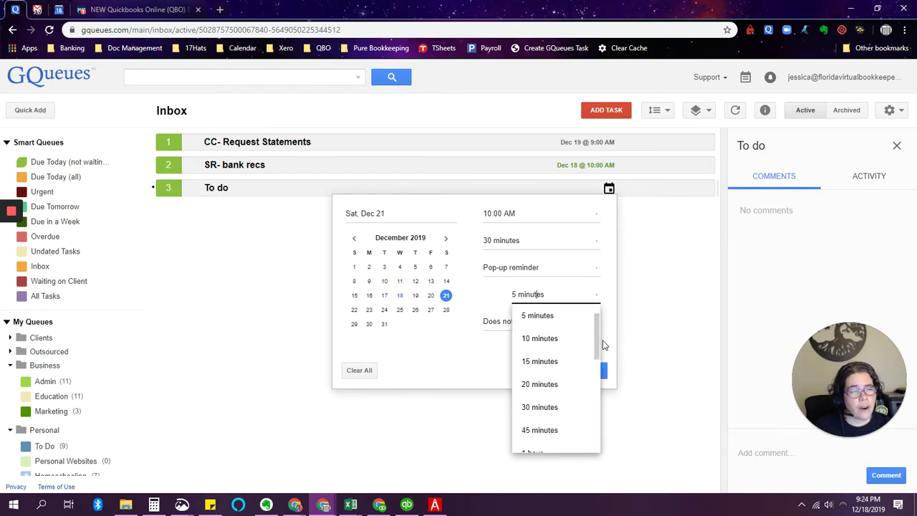
pyautogui.moveTo(598, 342)
pyautogui.mouseDown()
pyautogui.moveTo(608, 388)
pyautogui.moveTo(602, 336)
pyautogui.mouseUp()
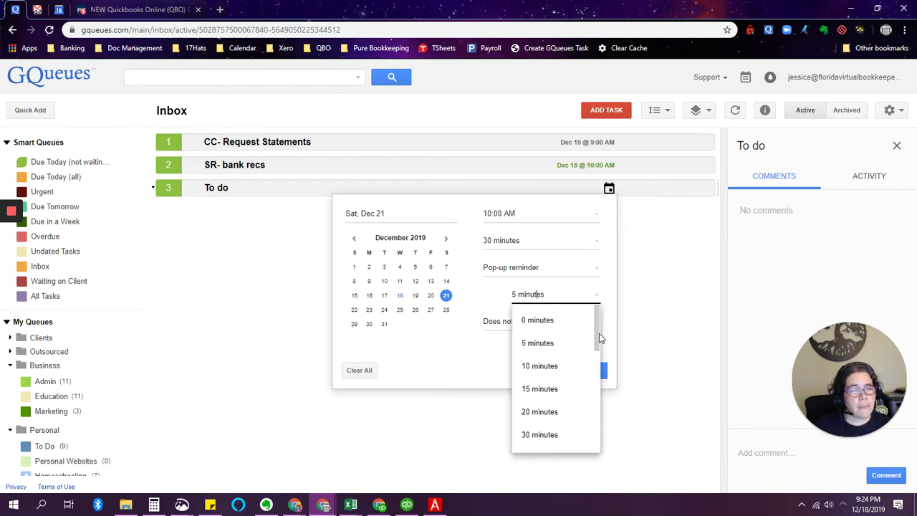
pyautogui.click(558, 342)
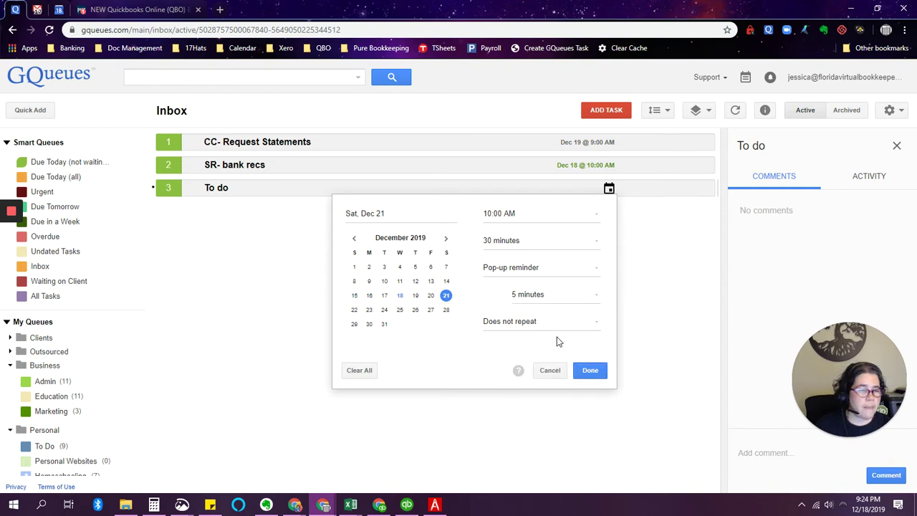
pyautogui.click(550, 323)
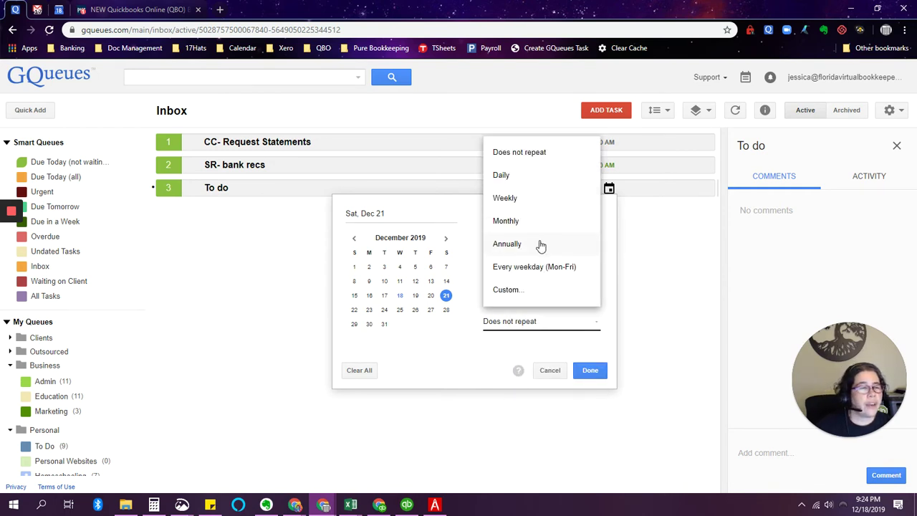
pyautogui.click(546, 371)
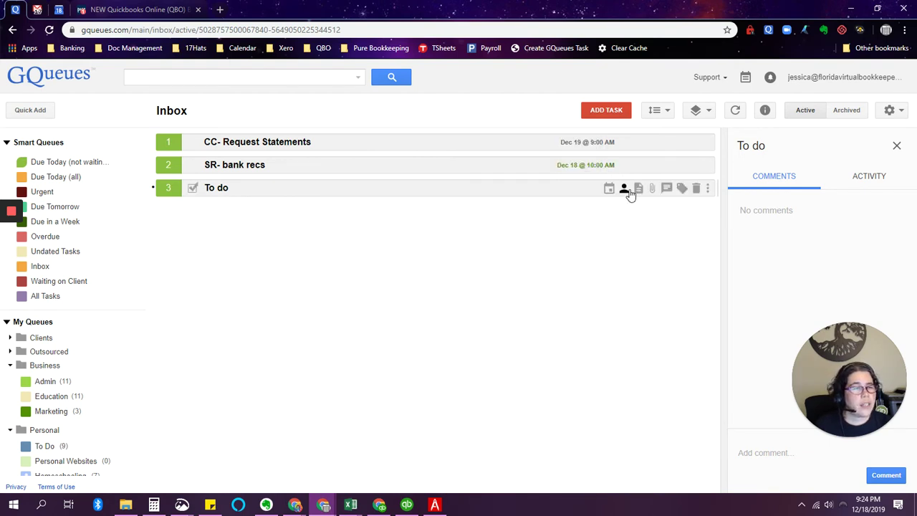
# Add the note 'sfjKHf:WHF' under the To do task, then show its row actions
pyautogui.click(625, 187)
pyautogui.moveTo(634, 196)
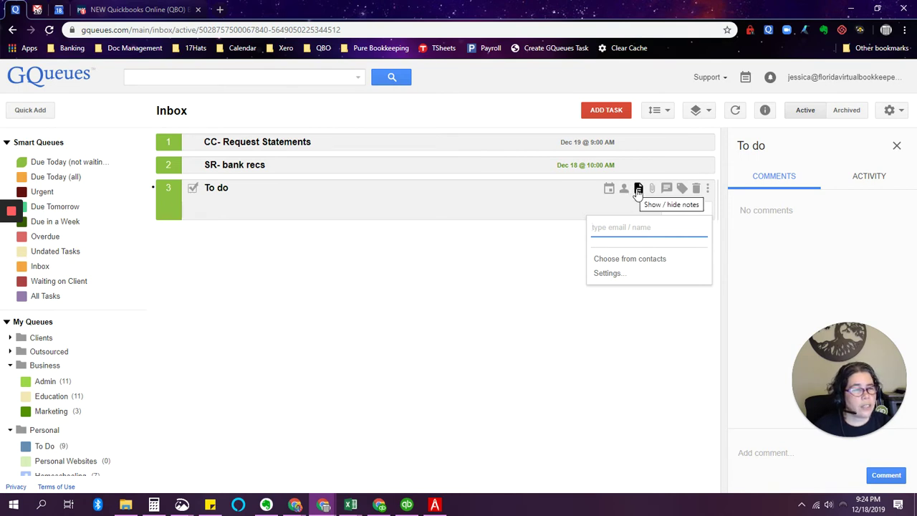
pyautogui.click(637, 190)
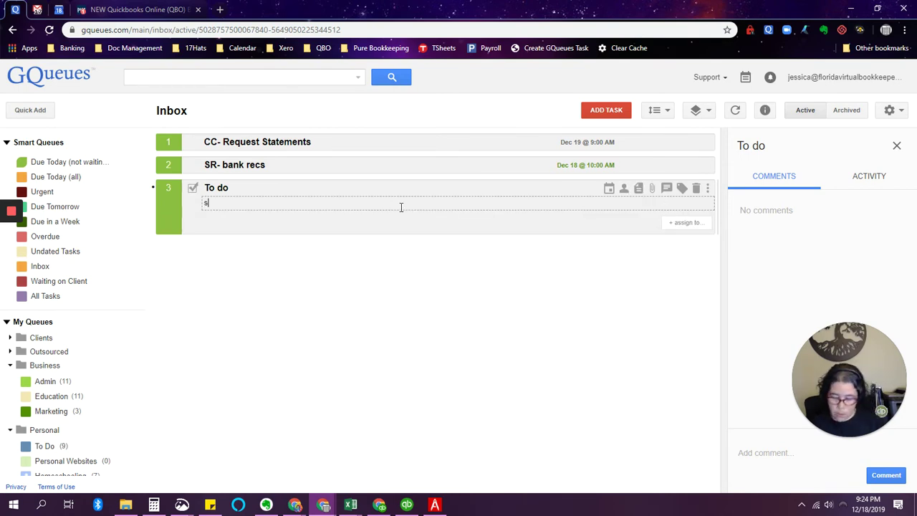
pyautogui.write('sfjKHf:WHF')
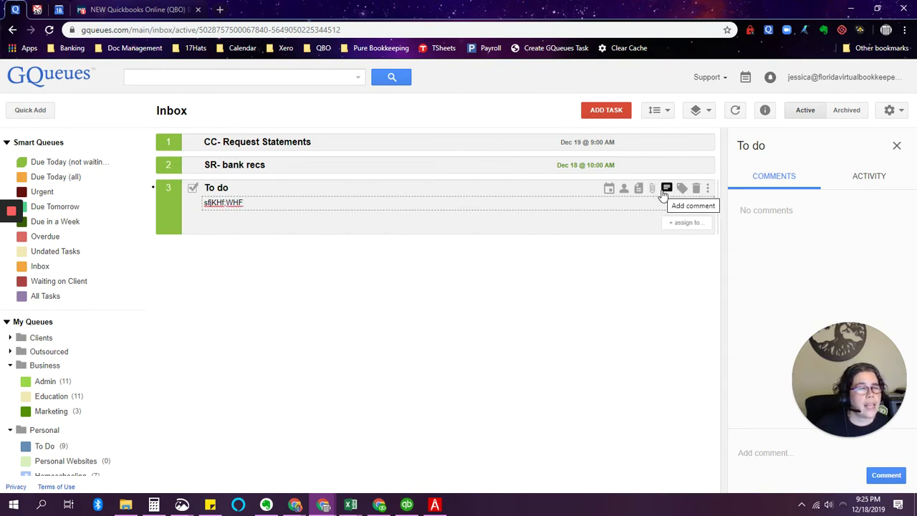
pyautogui.click(761, 451)
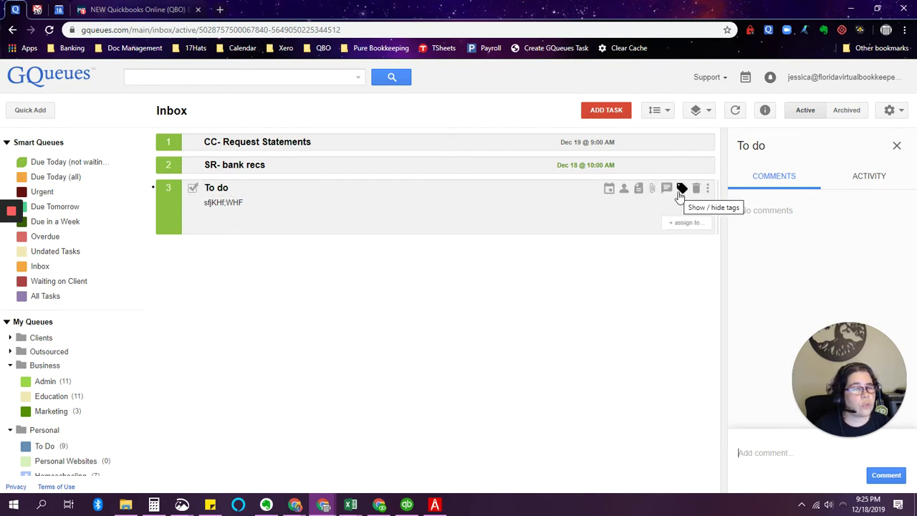
pyautogui.click(707, 190)
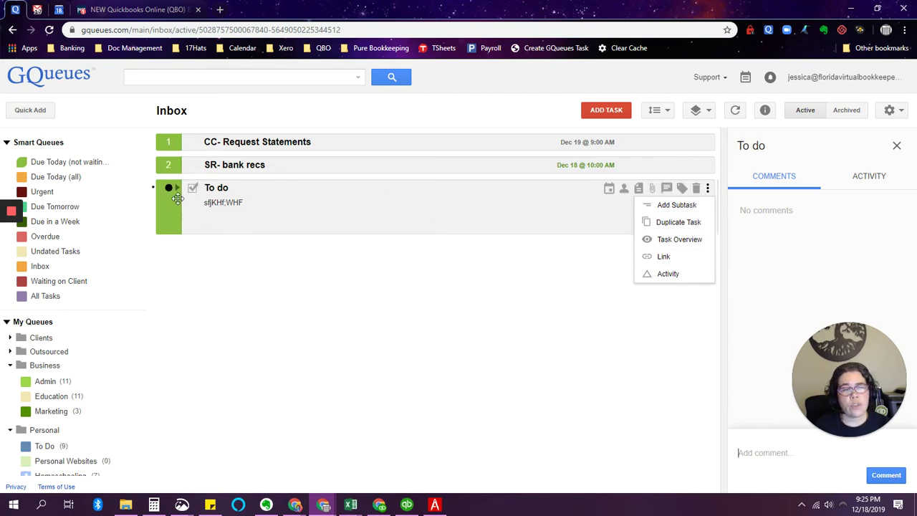
# Drag the To do task toward the Admin queue in the sidebar
pyautogui.moveTo(171, 206); pyautogui.dragTo(173, 231)
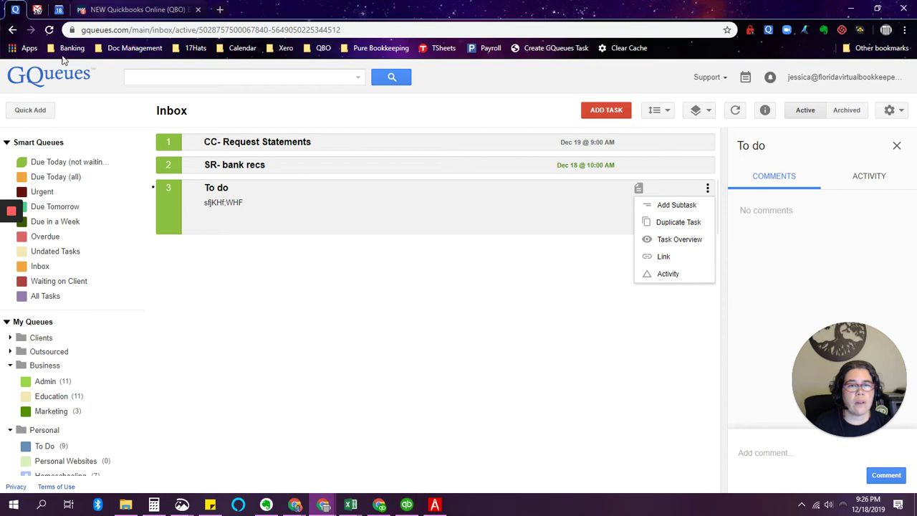
# Switch to Google Calendar and scroll the sidebar to My calendars showing GQueues
pyautogui.click(59, 10)
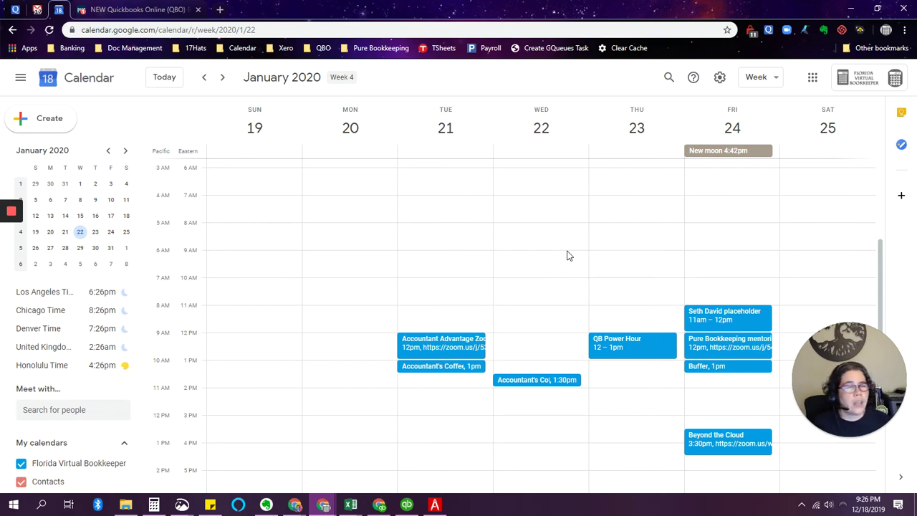
pyautogui.scroll(-1, 144, 252)
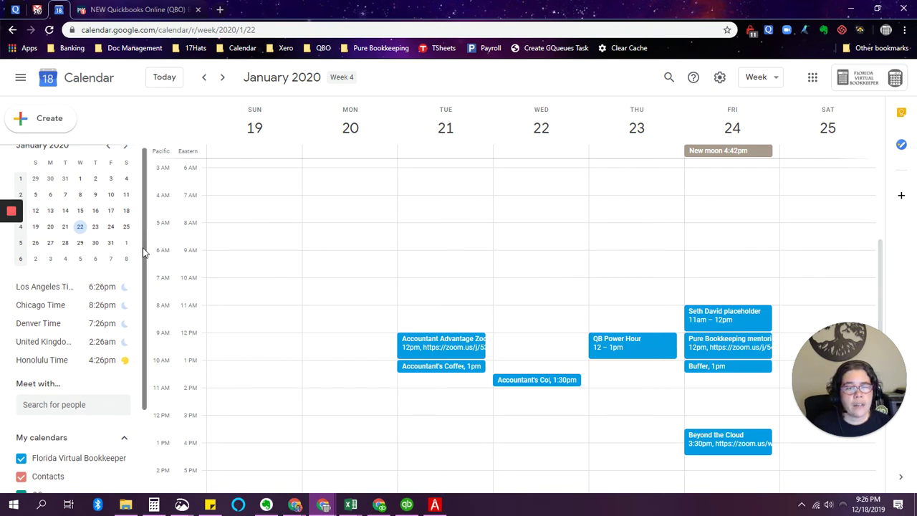
pyautogui.scroll(-2, 143, 258)
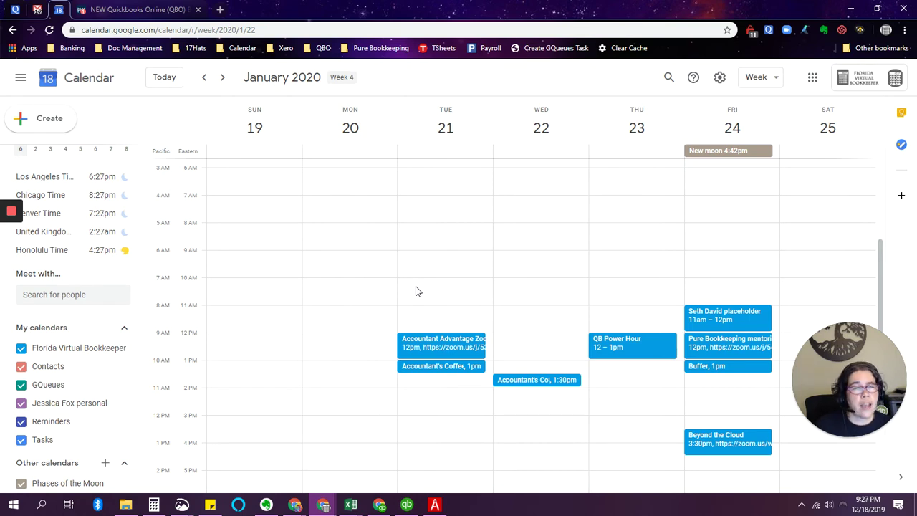
# Create a Monday Jan 20, 9am event 'Cl- reconciliation' on the GQueues calendar, description 'asdac'
pyautogui.click(349, 259)
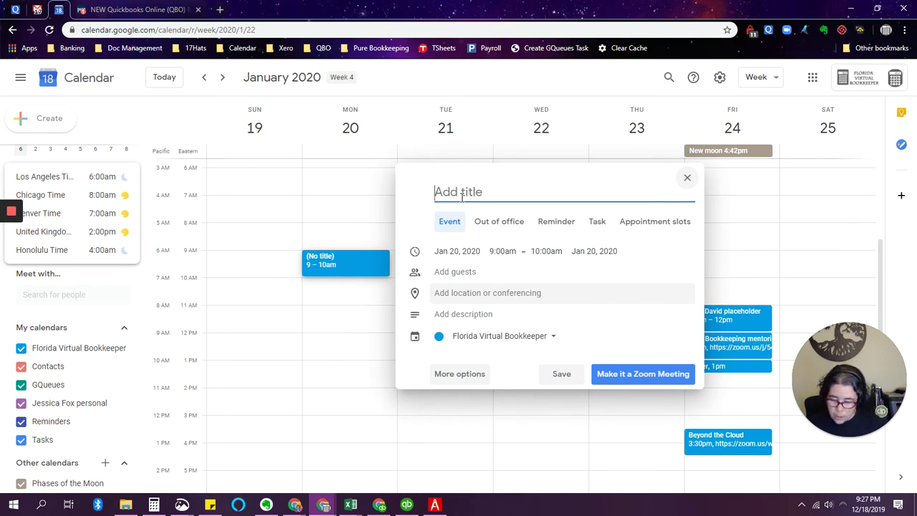
pyautogui.write('Cl')
pyautogui.press('BackSpace')
pyautogui.press('BackSpace')
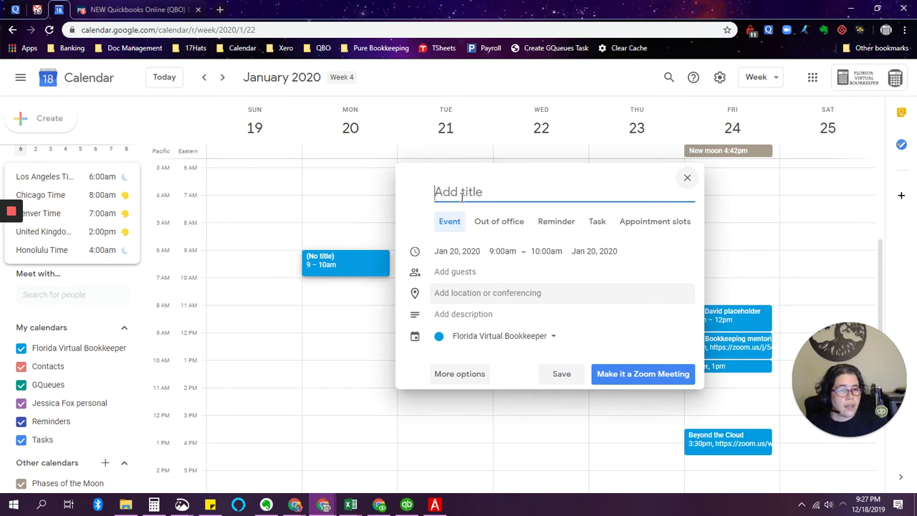
pyautogui.write('Cl-')
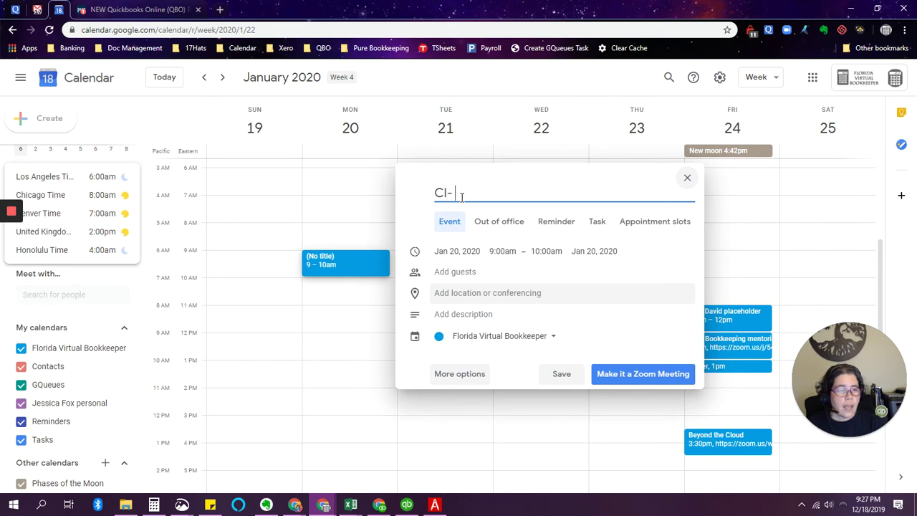
pyautogui.write(' reco')
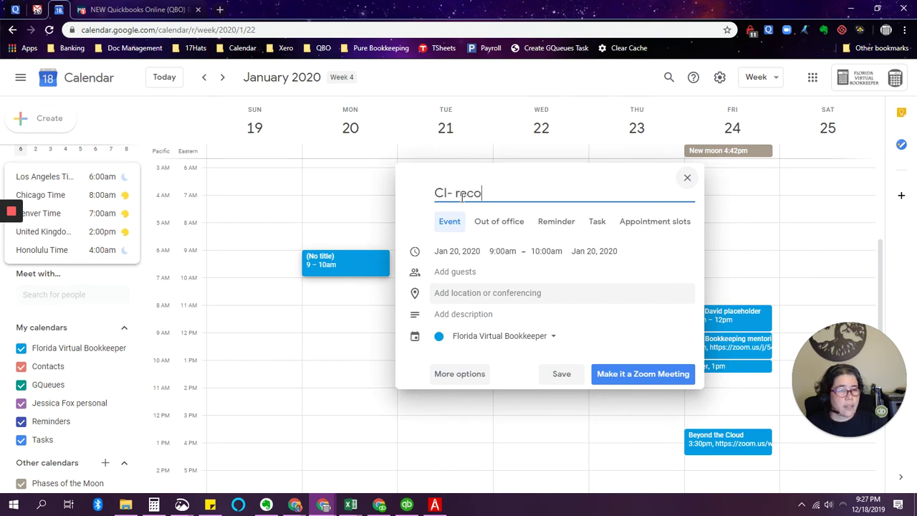
pyautogui.write('nciliation')
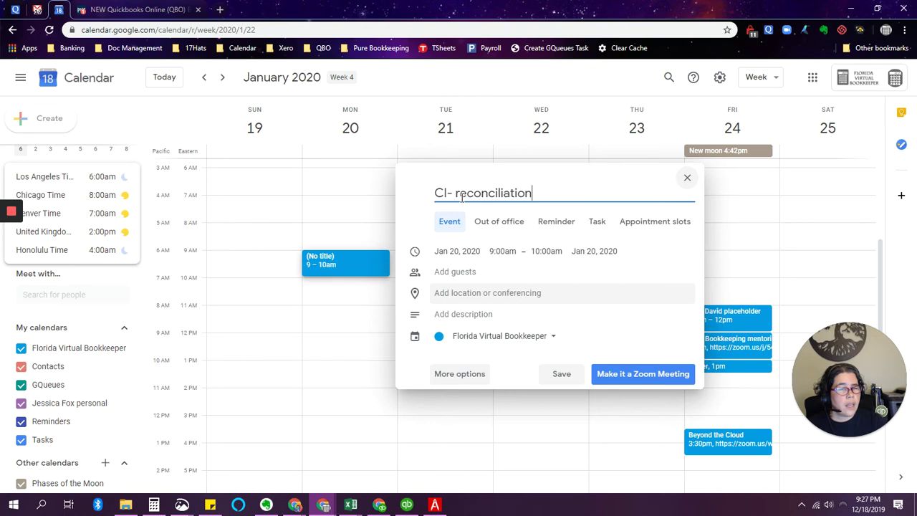
pyautogui.click(474, 337)
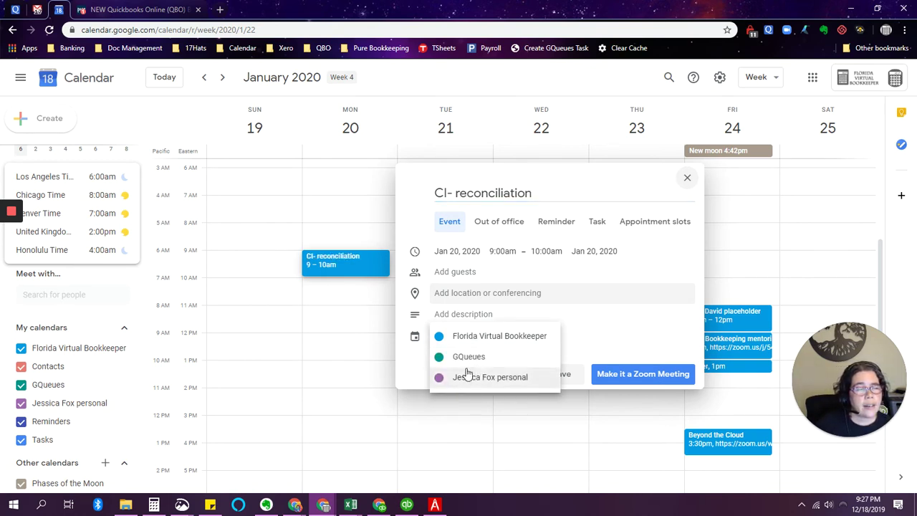
pyautogui.click(467, 363)
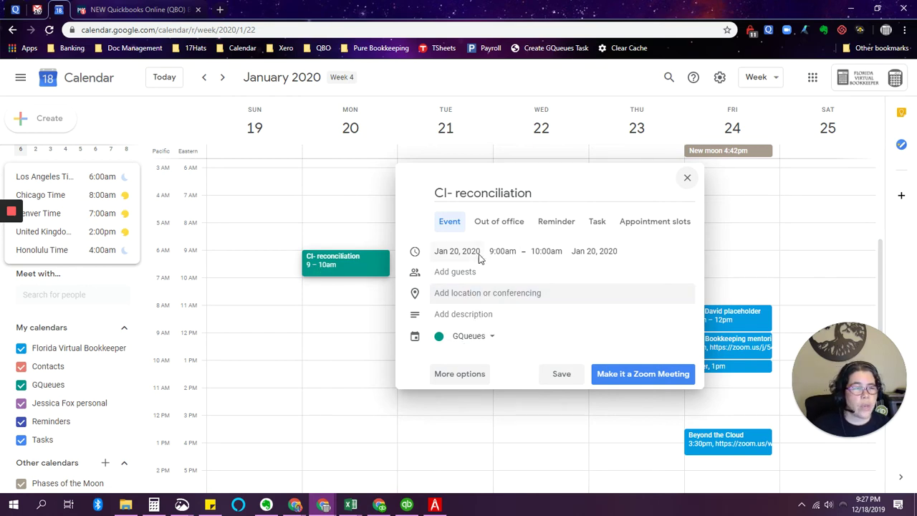
pyautogui.click(482, 316)
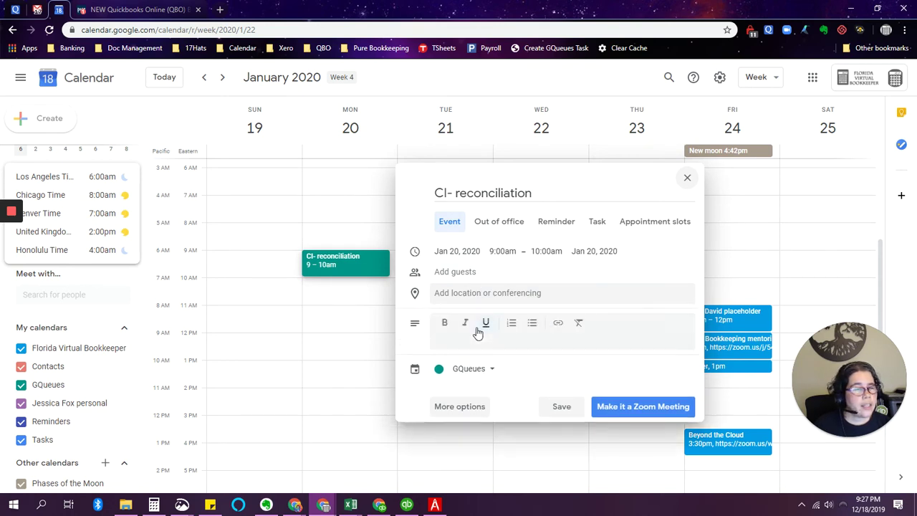
pyautogui.write('asdac')
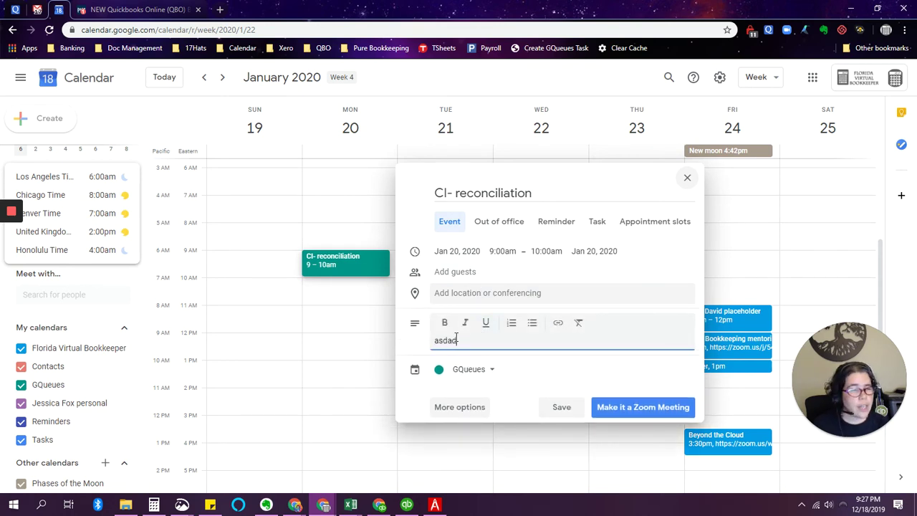
pyautogui.click(558, 405)
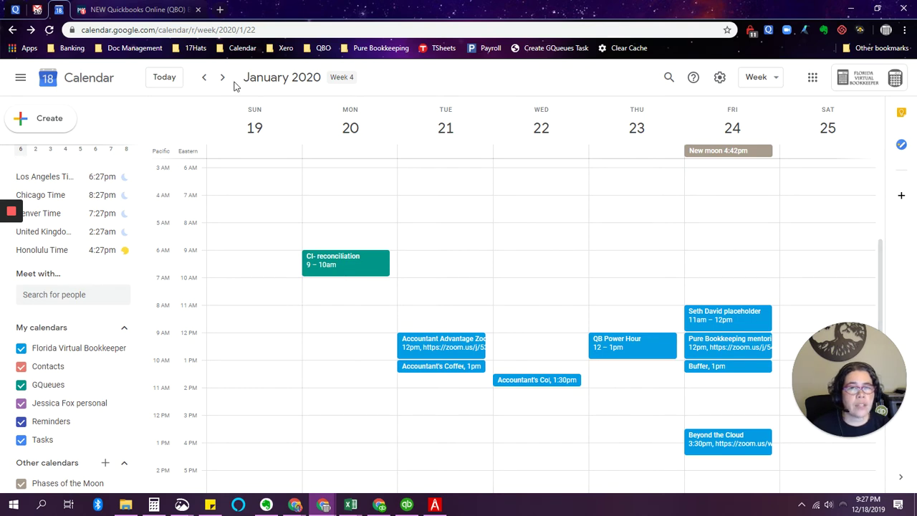
# Move the Cl- reconciliation event to Tuesday January 21 at 9am and confirm the date in GQueues
pyautogui.click(15, 9)
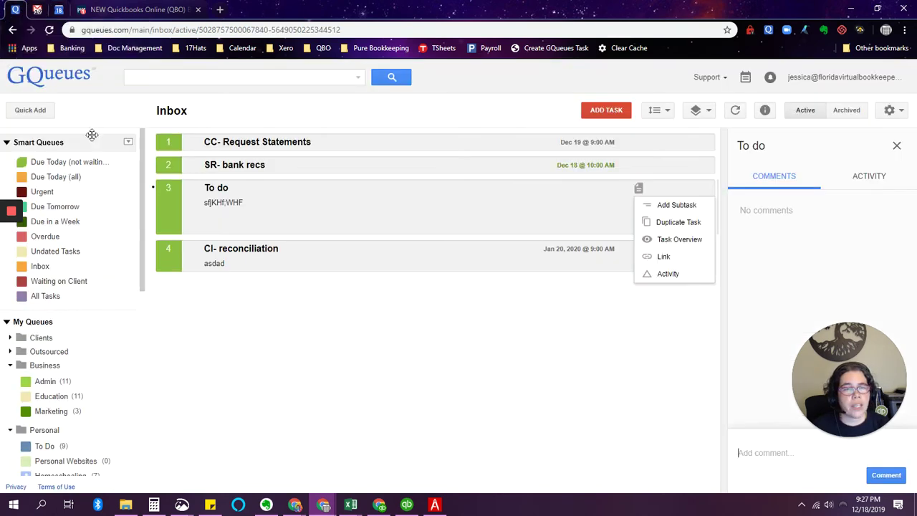
pyautogui.click(276, 295)
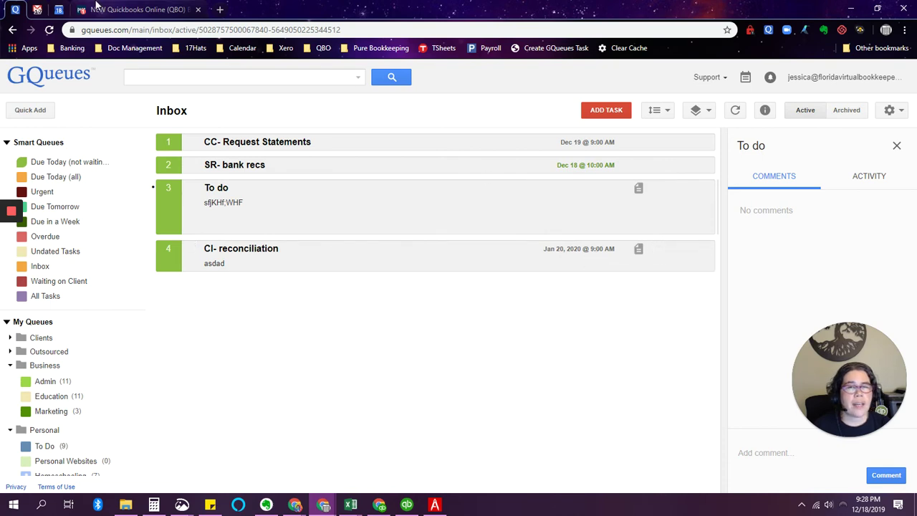
pyautogui.click(60, 10)
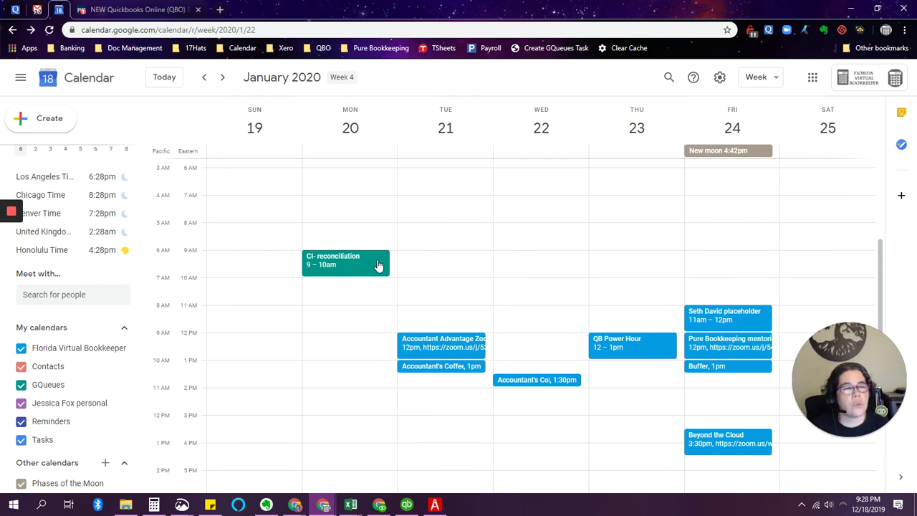
pyautogui.moveTo(378, 266); pyautogui.dragTo(473, 265)
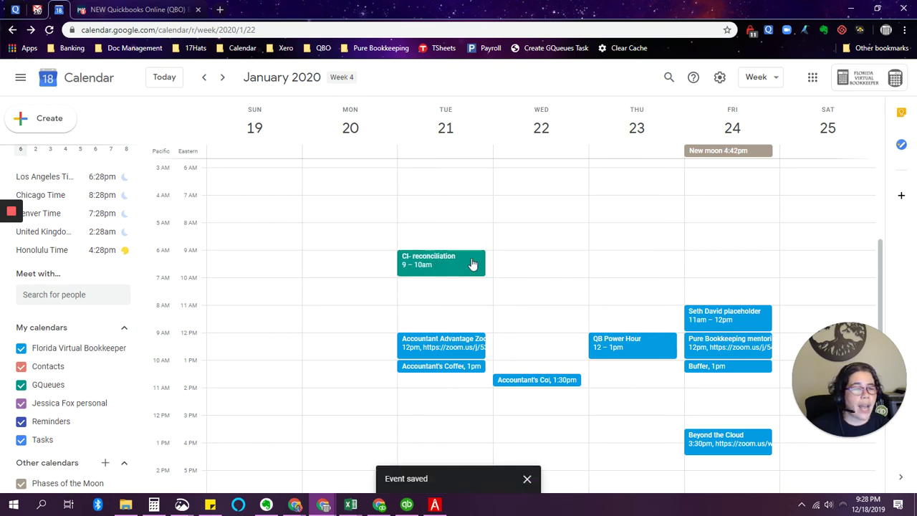
pyautogui.click(17, 9)
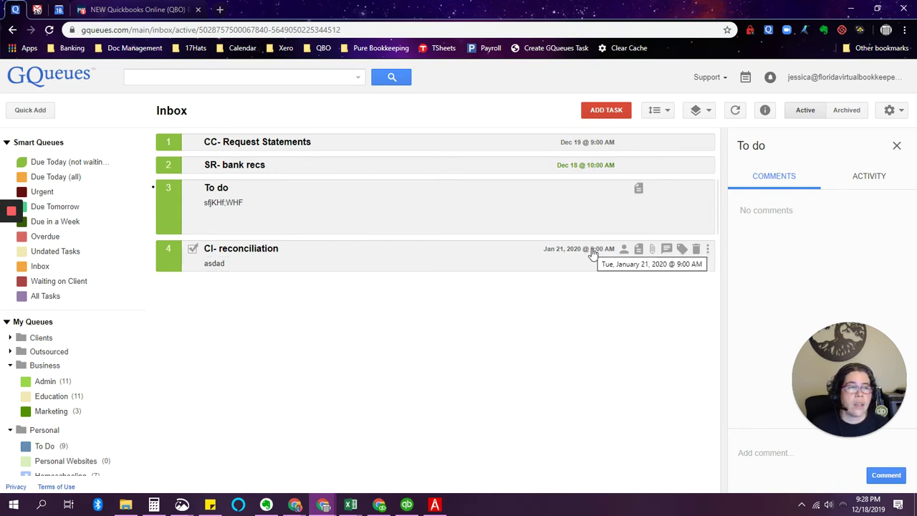
pyautogui.click(59, 9)
# Mark the Cl- reconciliation task done, confirm it left GQueues, then go to the bookkeeping manual tab
pyautogui.click(410, 268)
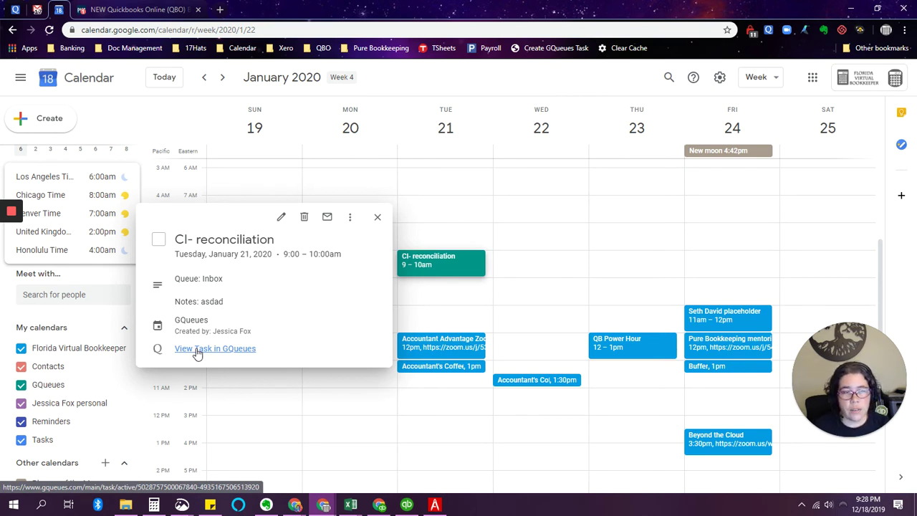
pyautogui.click(158, 241)
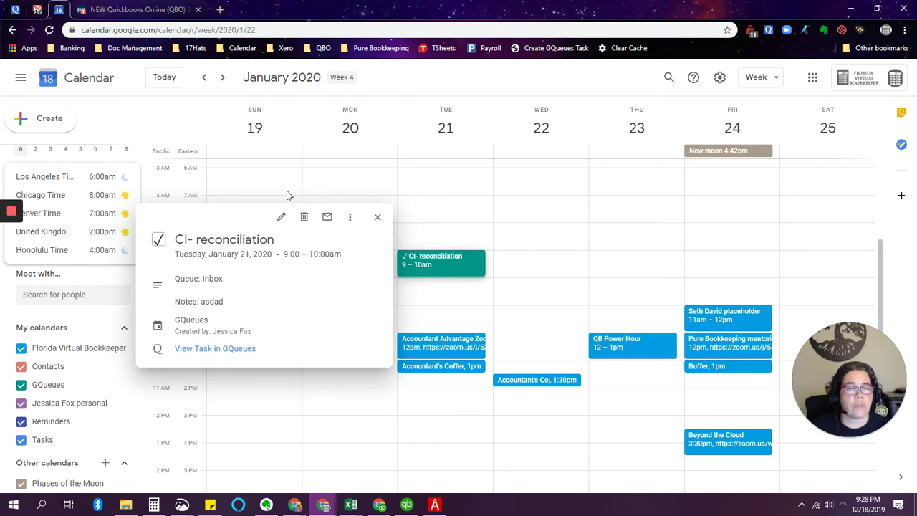
pyautogui.click(377, 217)
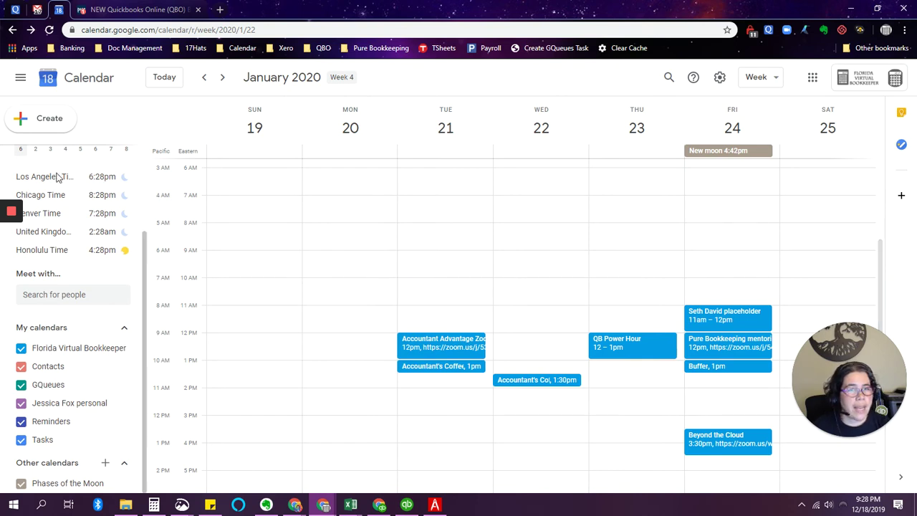
pyautogui.click(15, 9)
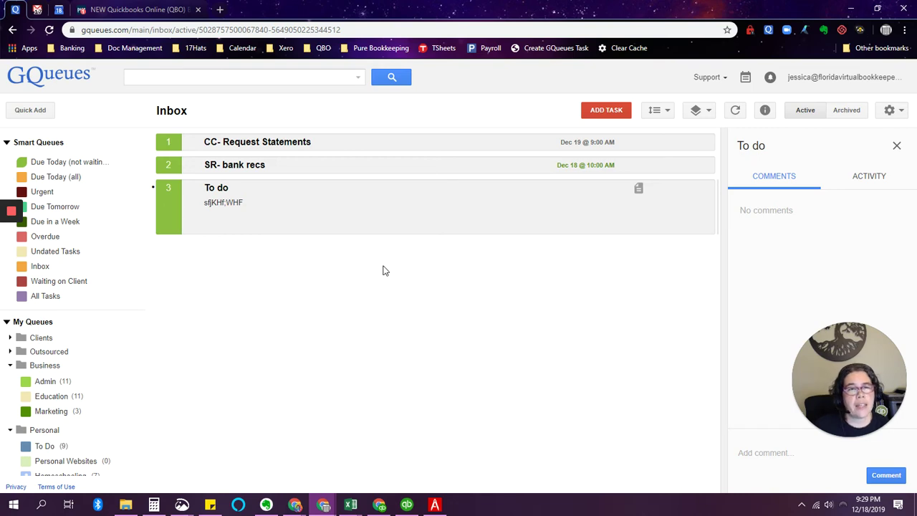
pyautogui.click(146, 11)
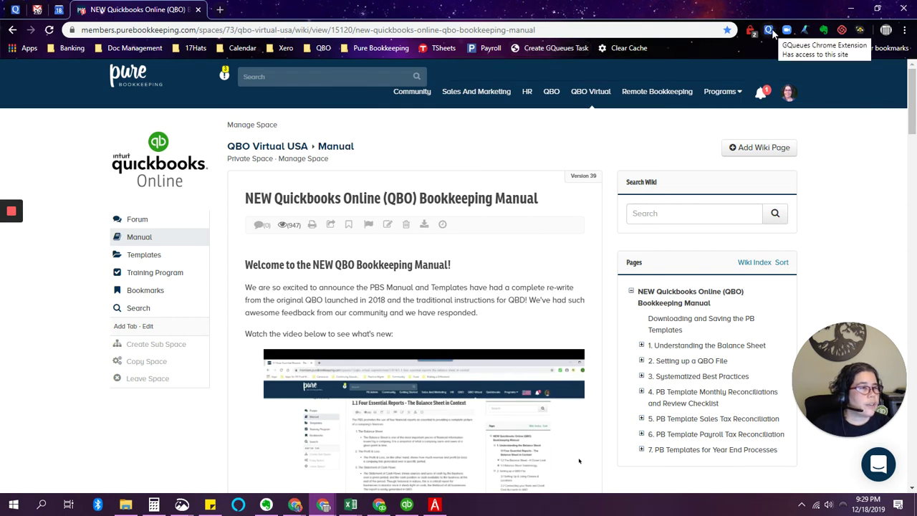
# Use the GQueues extension to save this manual page as an Inbox task with note 'watch video'
pyautogui.click(549, 48)
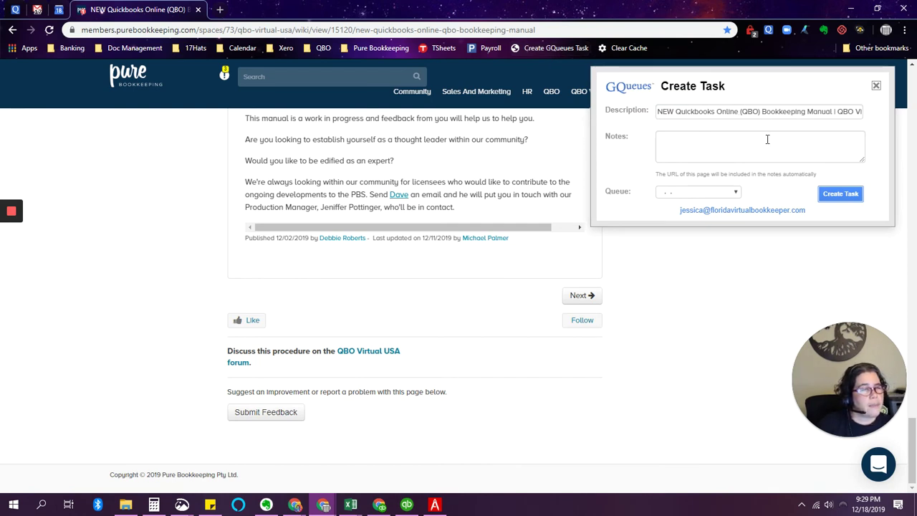
pyautogui.click(735, 196)
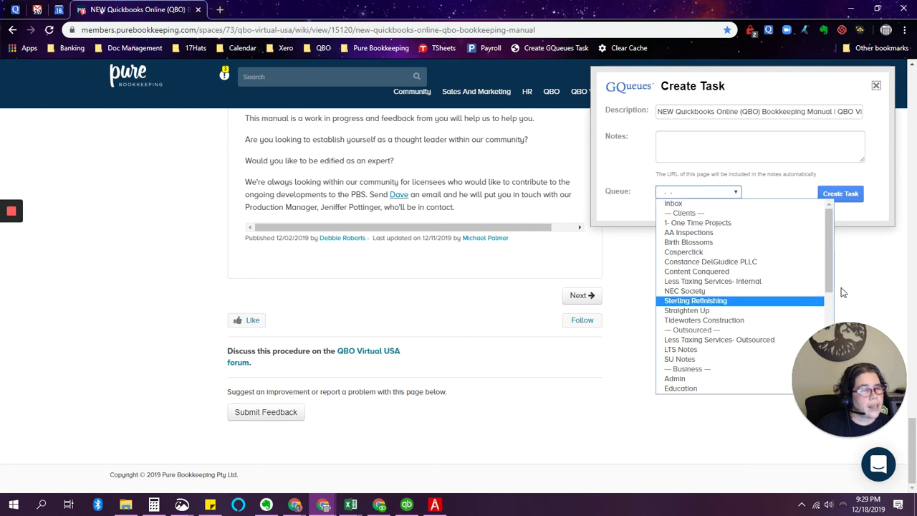
pyautogui.moveTo(830, 272); pyautogui.dragTo(836, 215)
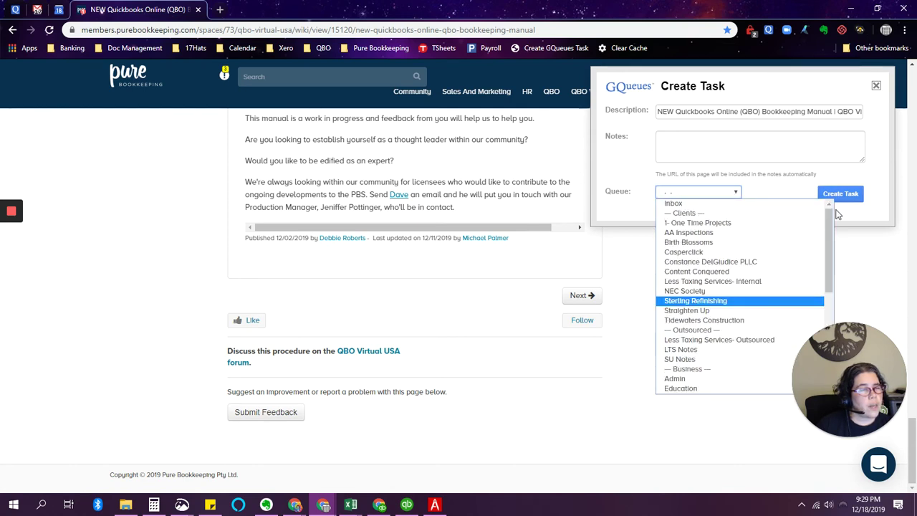
pyautogui.click(673, 204)
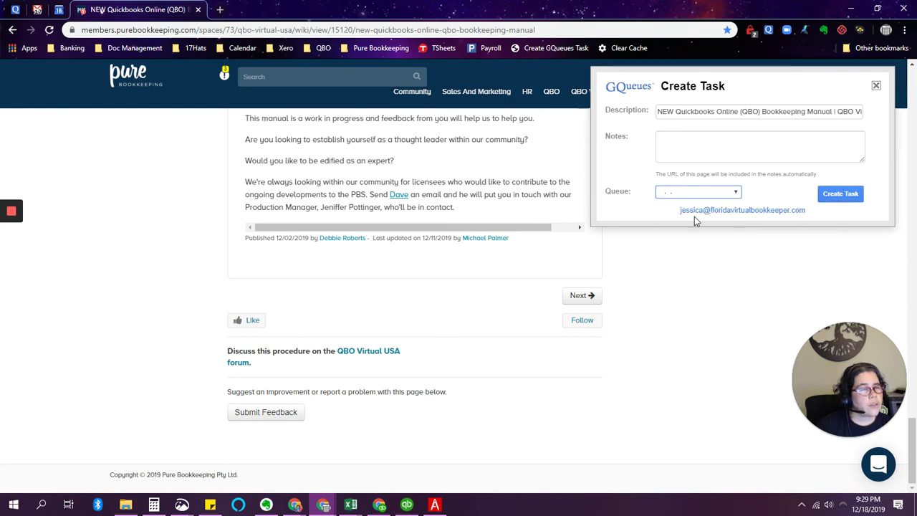
pyautogui.click(696, 147)
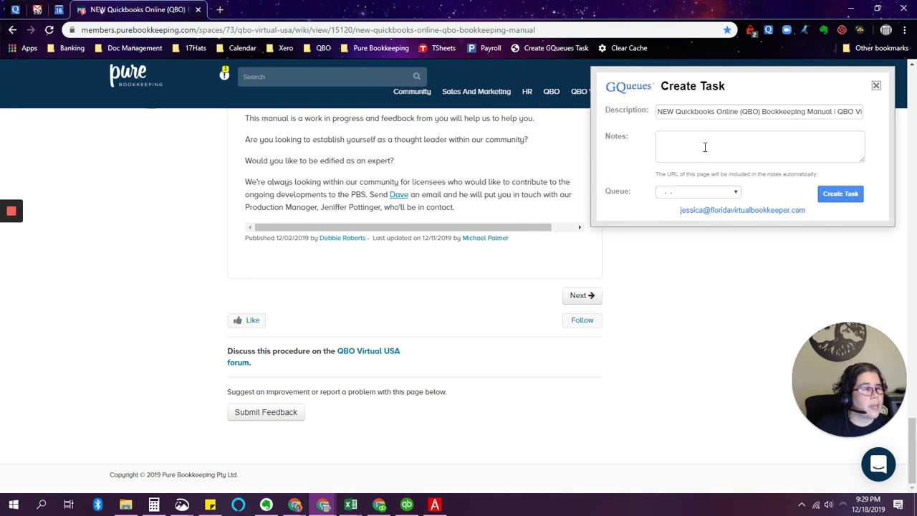
pyautogui.write('d')
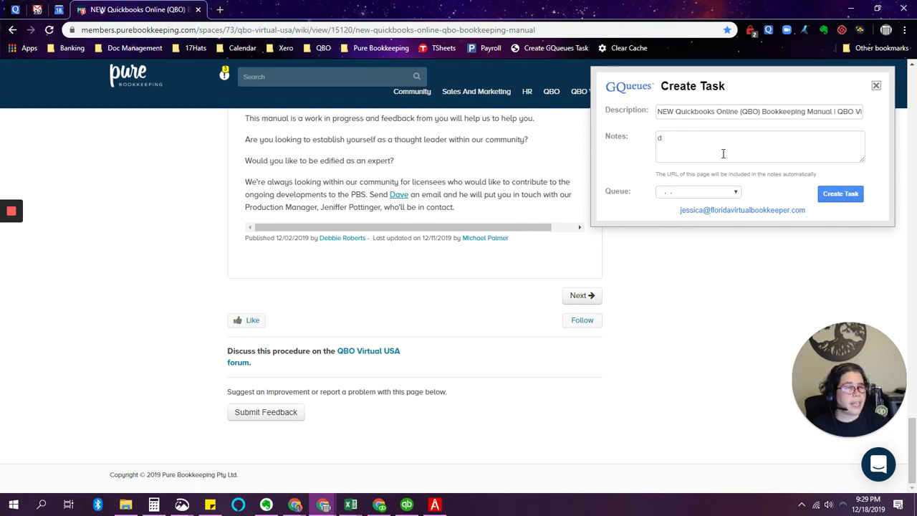
pyautogui.press('BackSpace')
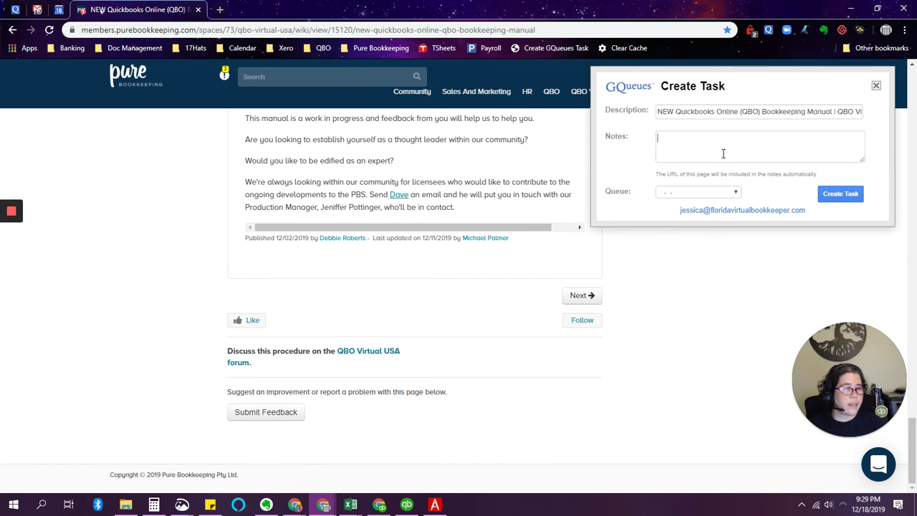
pyautogui.write('watch video')
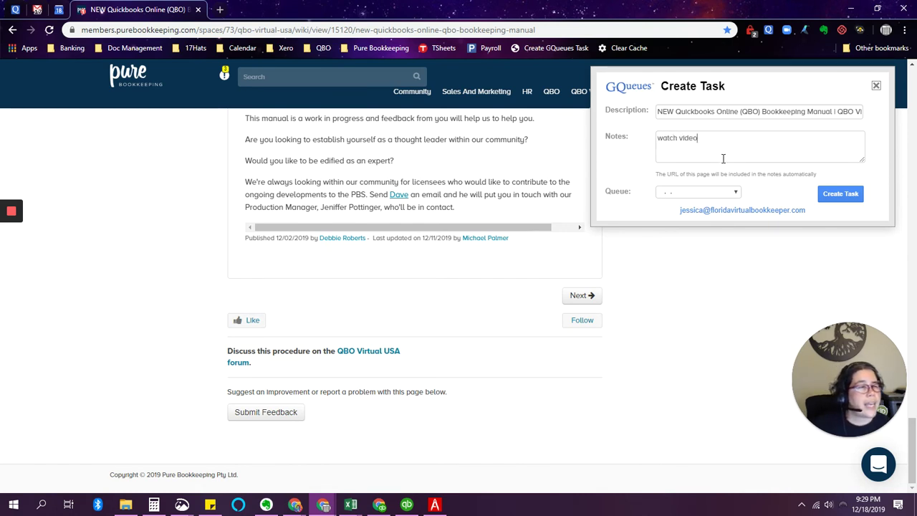
pyautogui.click(849, 195)
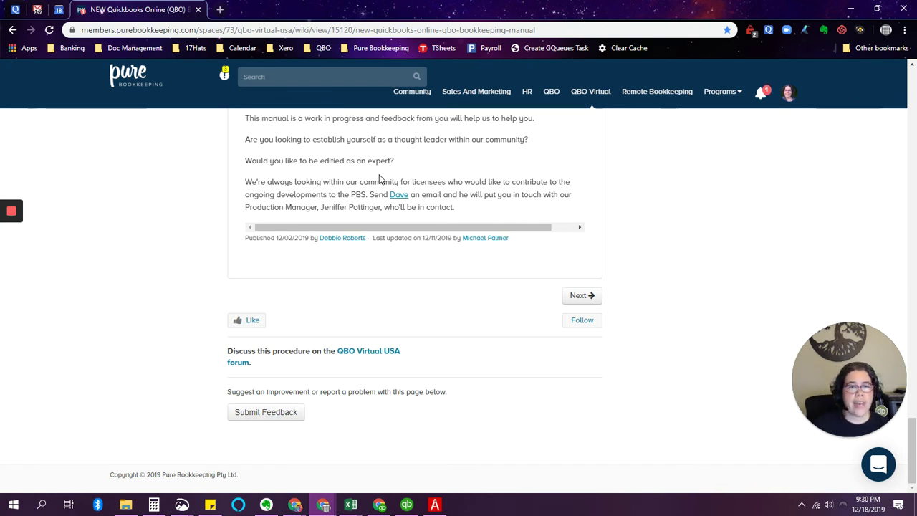
# Drag the new bookkeeping manual task from the GQueues Inbox onto the Education queue
pyautogui.click(15, 10)
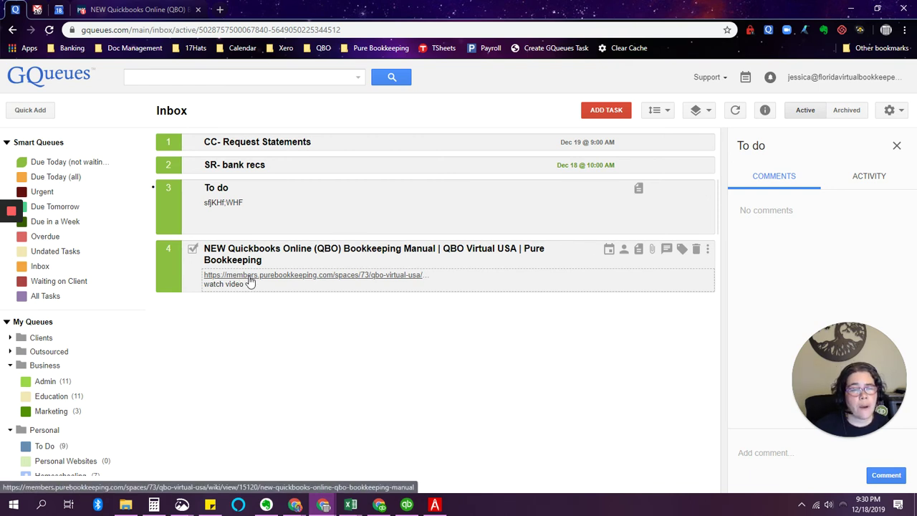
pyautogui.moveTo(176, 276); pyautogui.dragTo(70, 399)
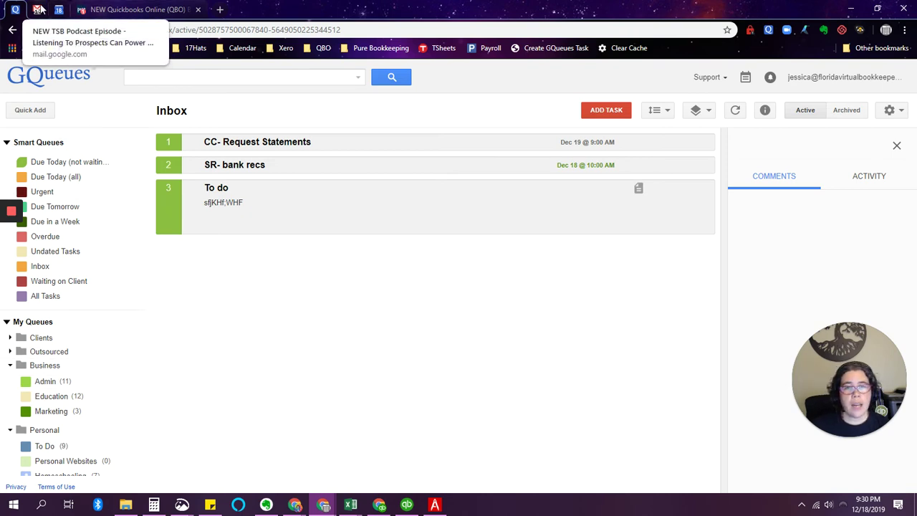
# Open the GQueues add-on beside the NEW TSB Podcast Episode email in Gmail
pyautogui.click(39, 9)
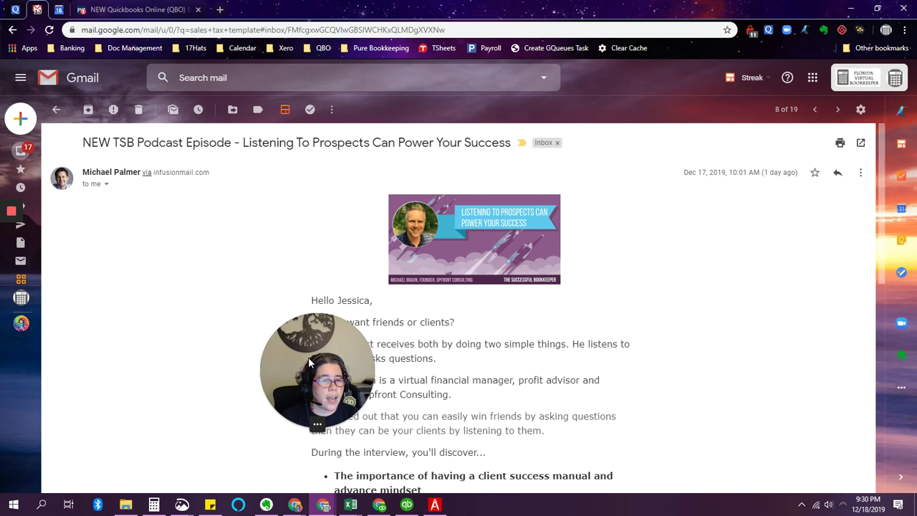
pyautogui.click(901, 395)
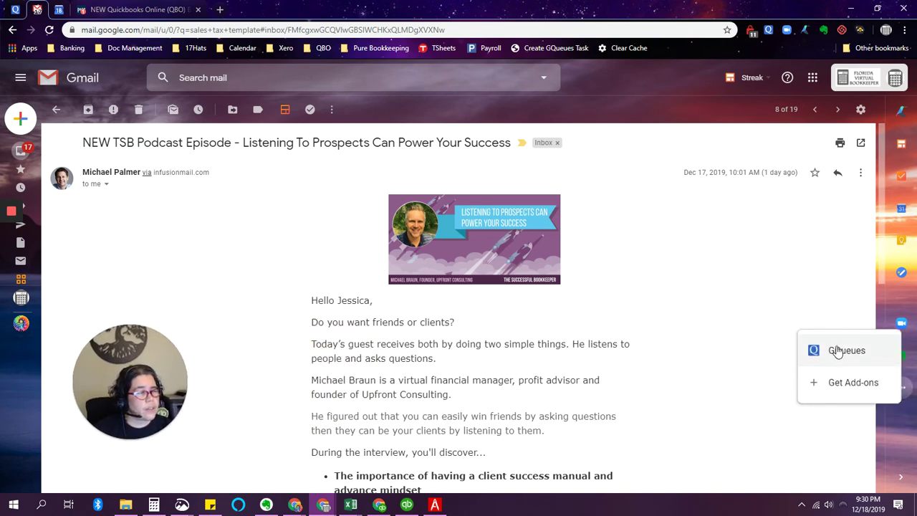
pyautogui.click(836, 353)
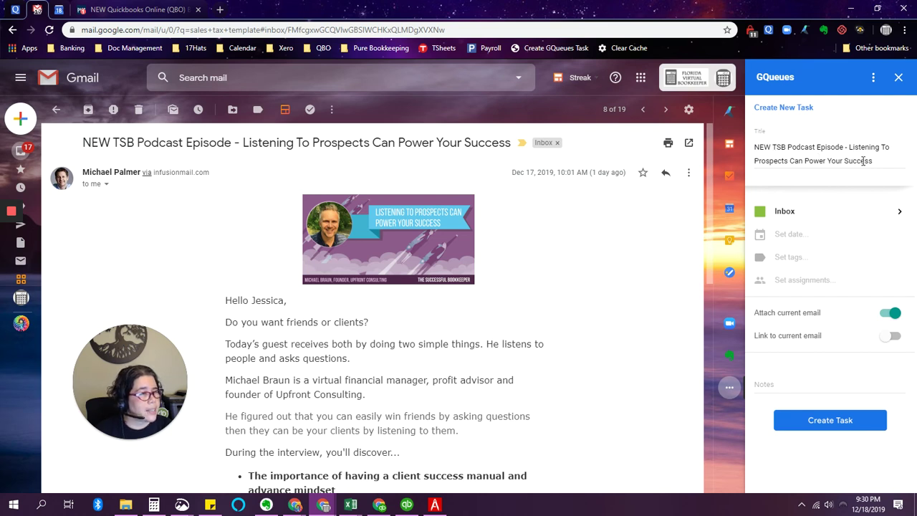
# Confirm the prefilled title, set the due date to tomorrow, and tag the task Admin
pyautogui.moveTo(876, 161); pyautogui.dragTo(768, 144)
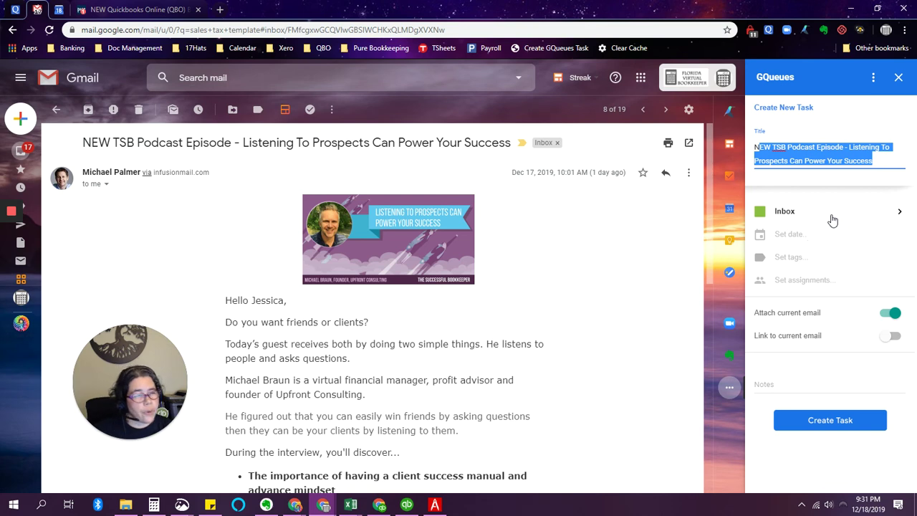
pyautogui.press('Return')
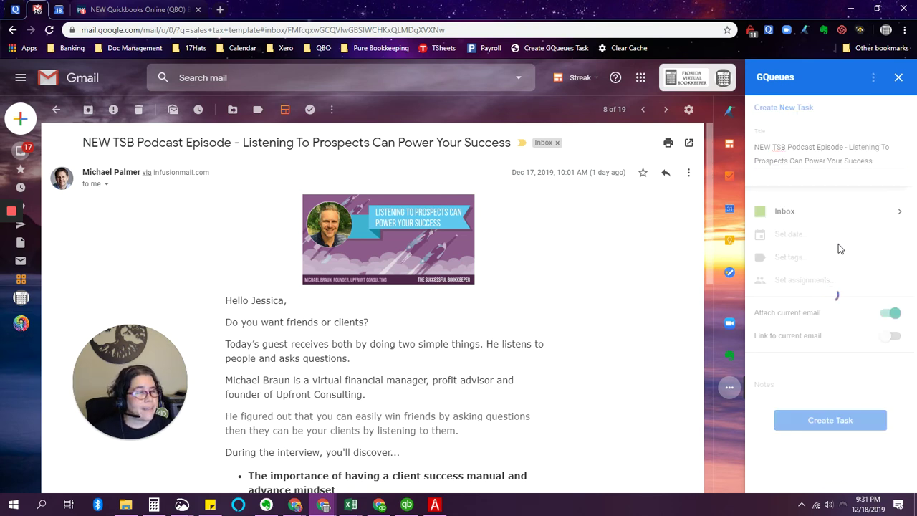
pyautogui.click(837, 242)
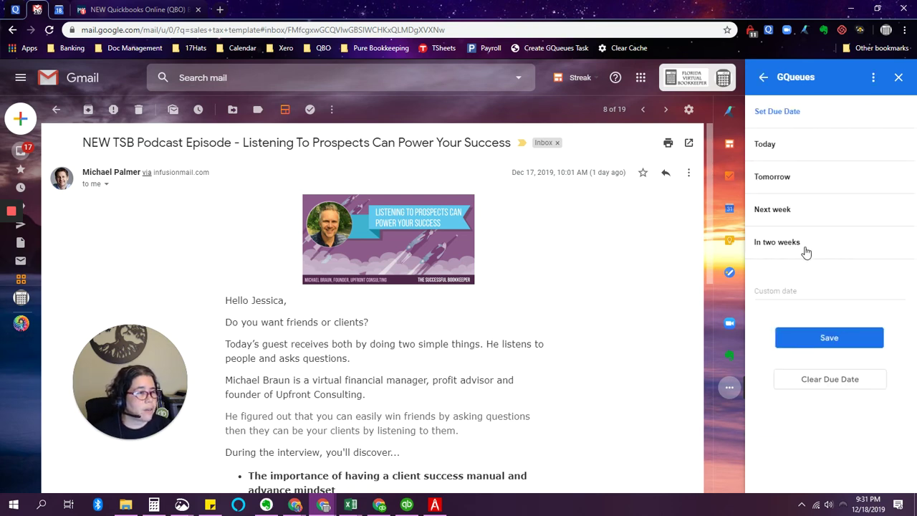
pyautogui.click(771, 180)
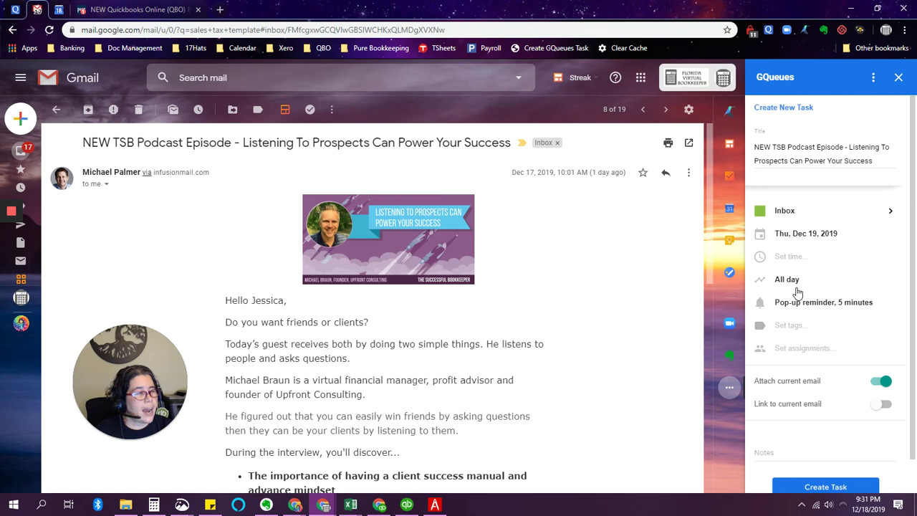
pyautogui.click(788, 326)
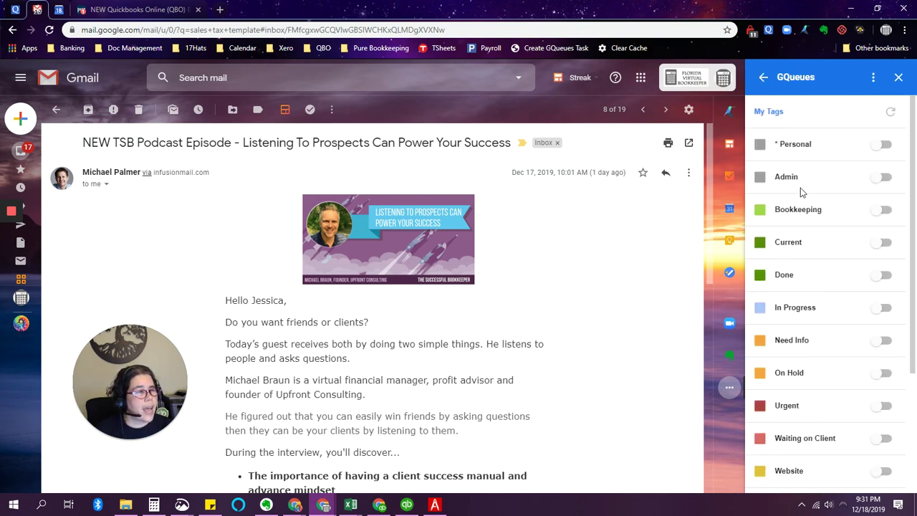
pyautogui.click(884, 177)
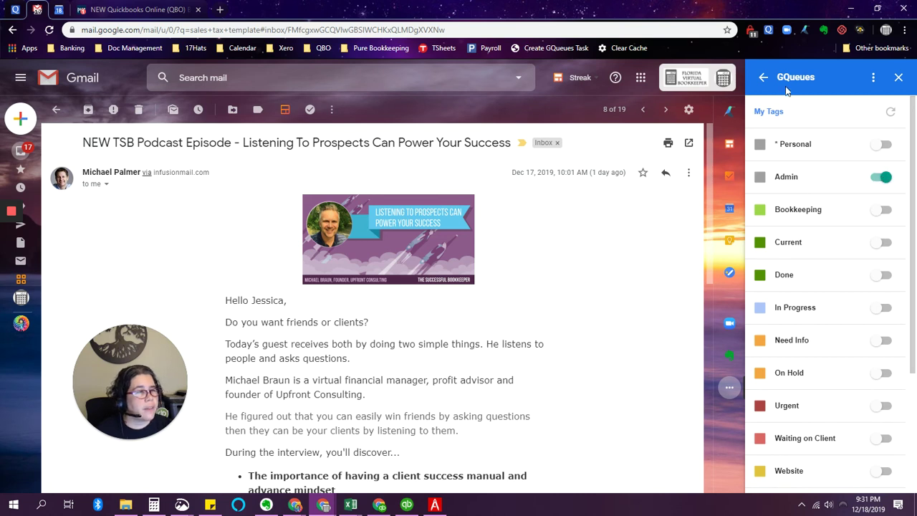
pyautogui.click(763, 77)
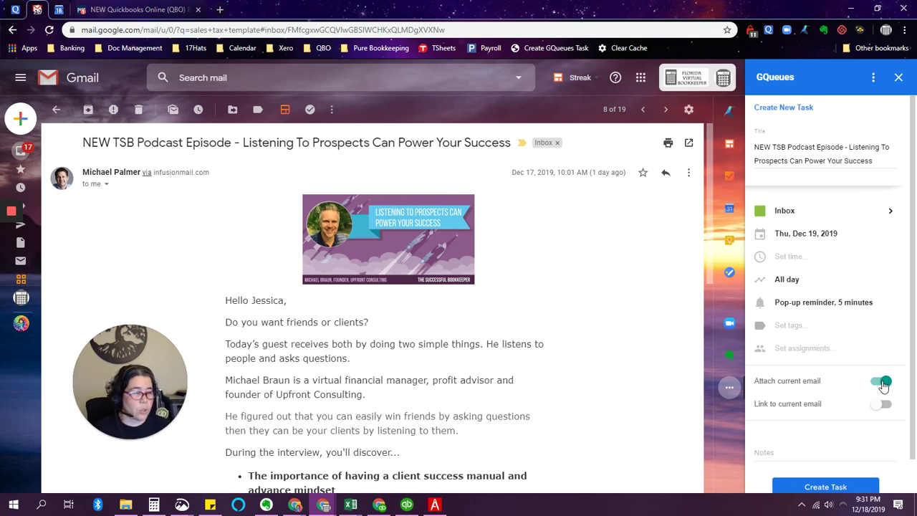
# Add the note 'sfjhase' and create the task from the email
pyautogui.click(814, 455)
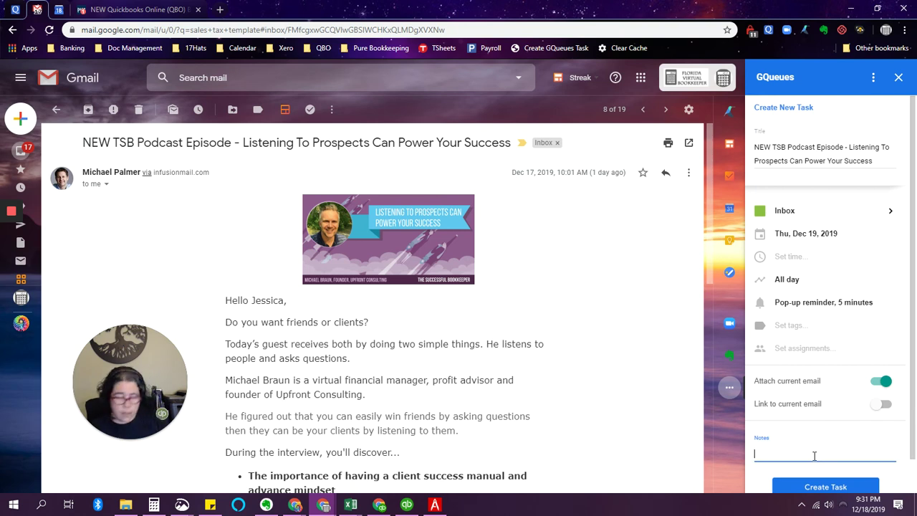
pyautogui.write('sfjhase')
pyautogui.click(838, 485)
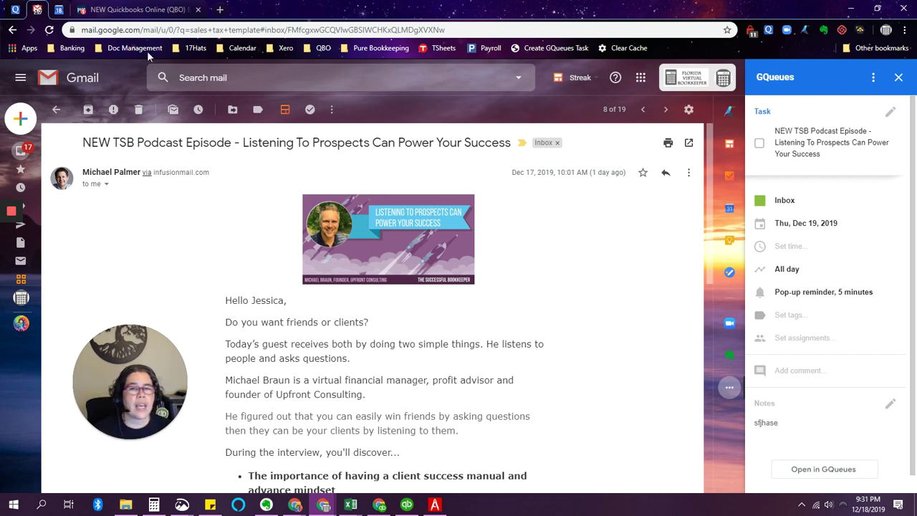
# Back in GQueues, open the podcast email attached to the fourth Inbox task and scroll through it
pyautogui.hotkey('ctrl', '1')
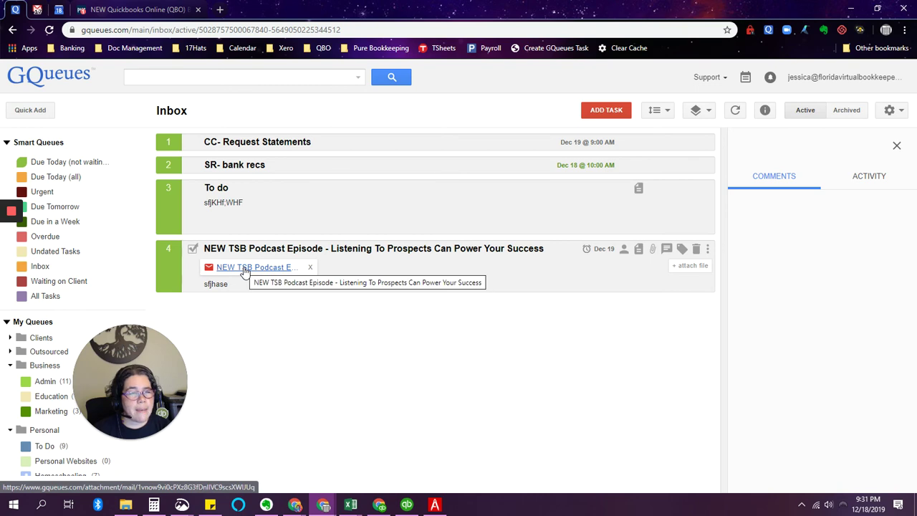
pyautogui.click(244, 266)
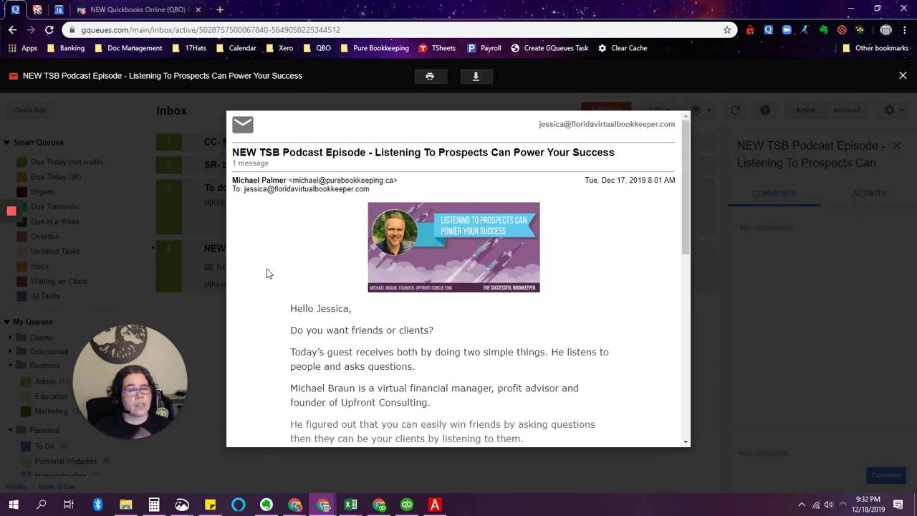
pyautogui.scroll(-3, 689, 287)
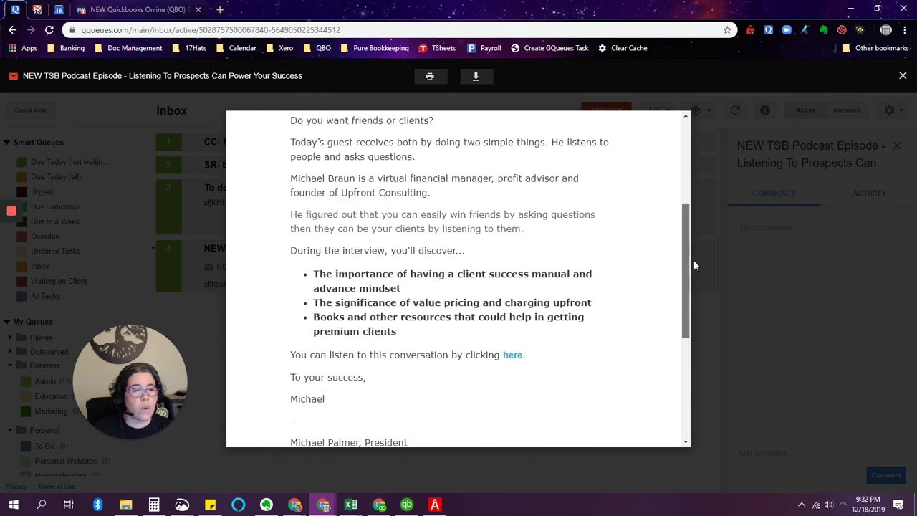
pyautogui.scroll(3, 686, 230)
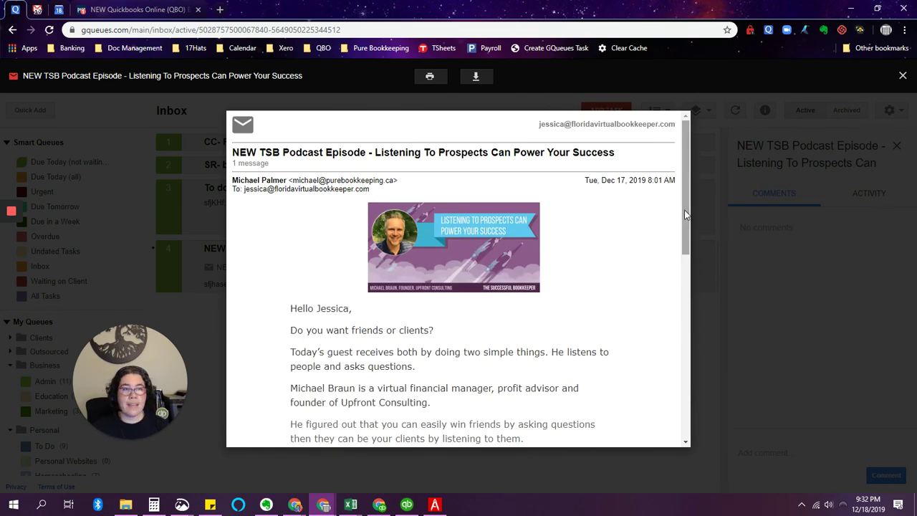